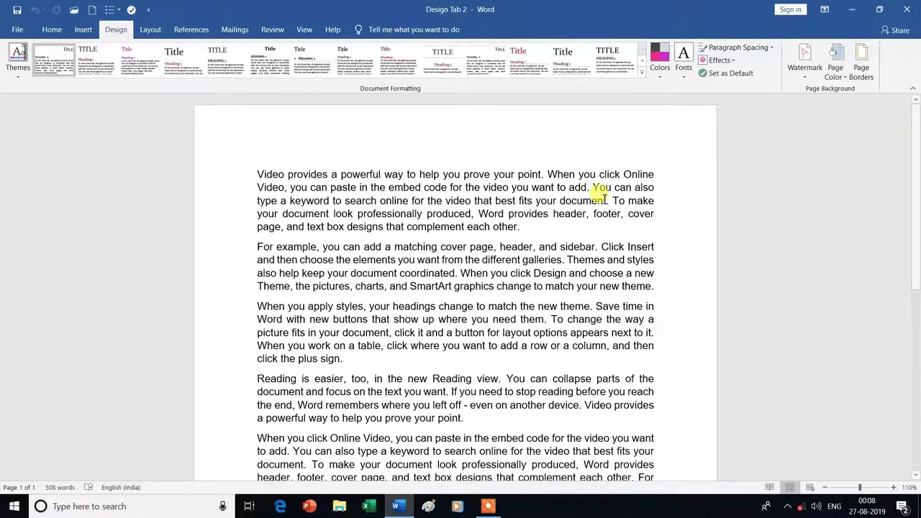
Step: Apply the diagonal CONFIDENTIAL 1 preset watermark and scroll down through the document
left_click(807, 76)
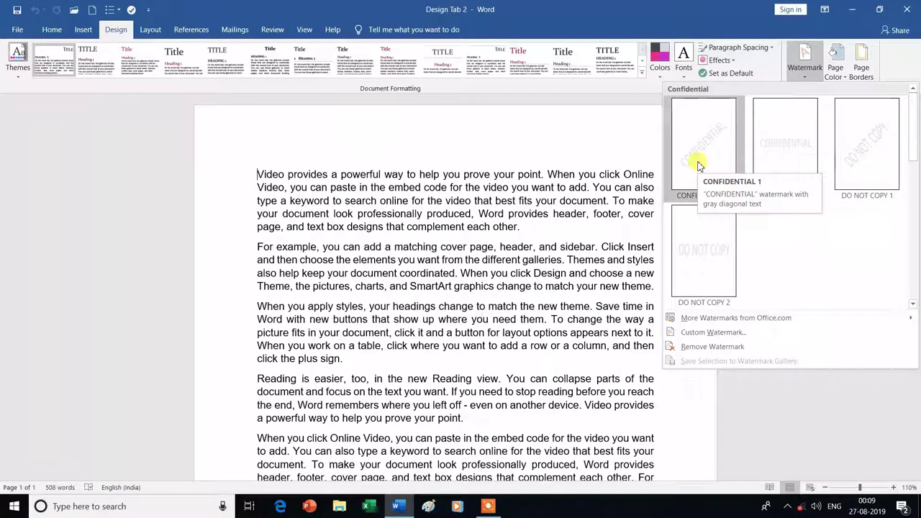
left_click(699, 164)
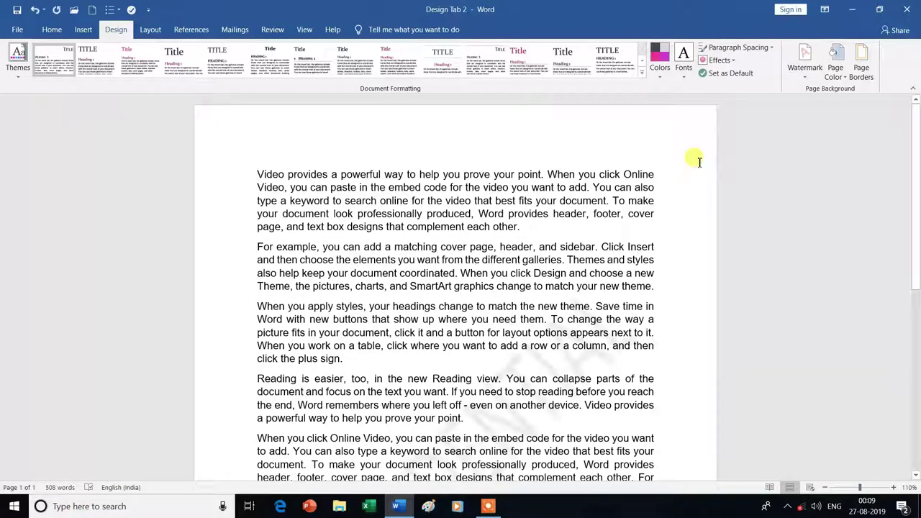
scroll(511, 418, "down", 2)
scroll(511, 417, "down", 2)
scroll(511, 417, "down", 1)
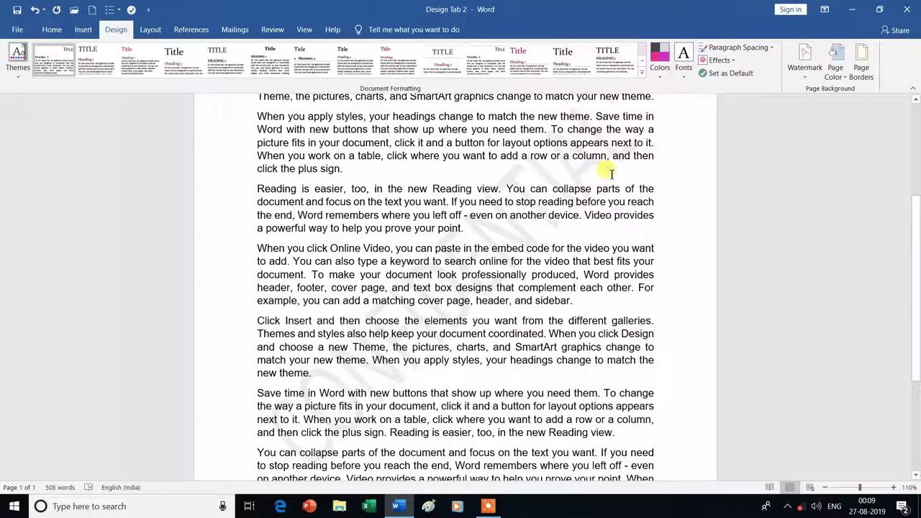
Step: Try the CONFIDENTIAL 2 and DO NOT COPY 1 presets, ending on horizontal DO NOT COPY 2
left_click(806, 72)
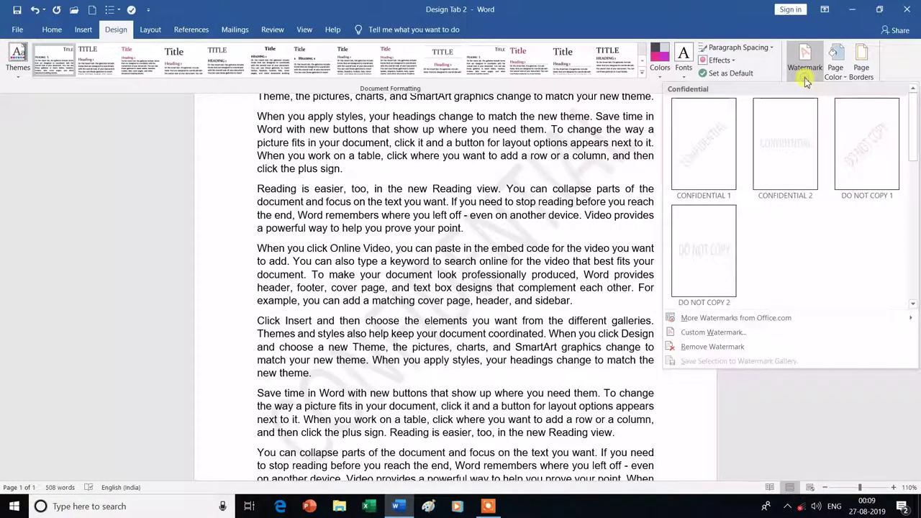
left_click(788, 159)
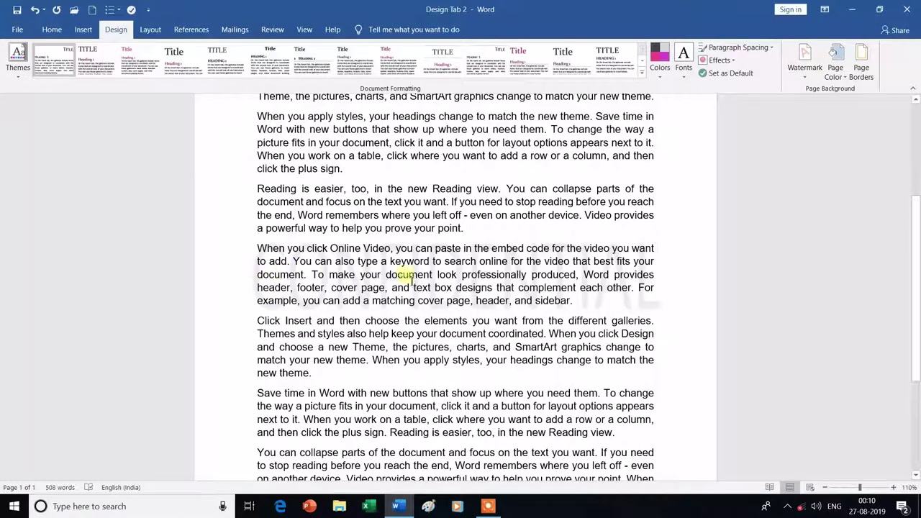
left_click(807, 77)
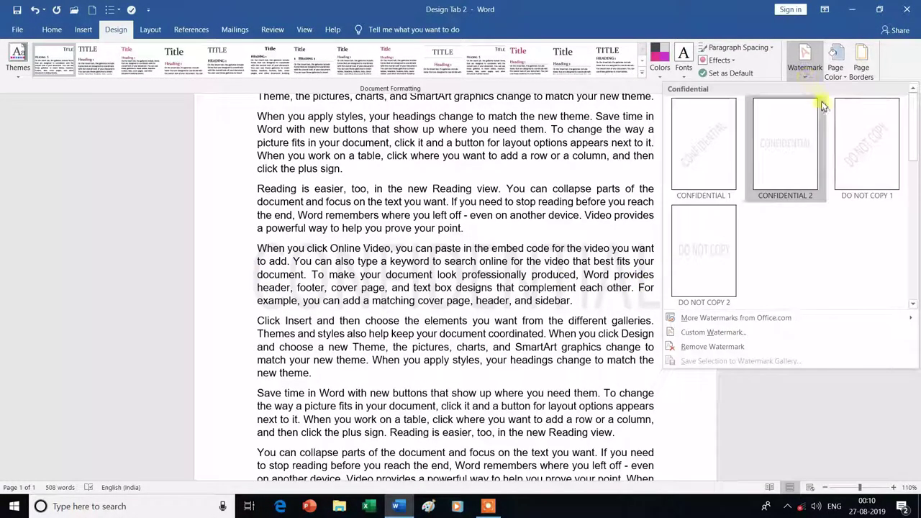
left_click(868, 158)
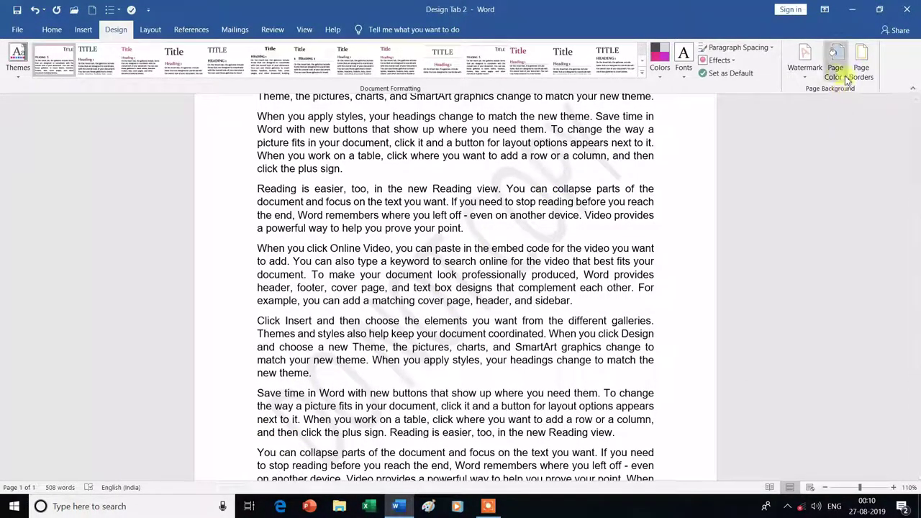
left_click(808, 63)
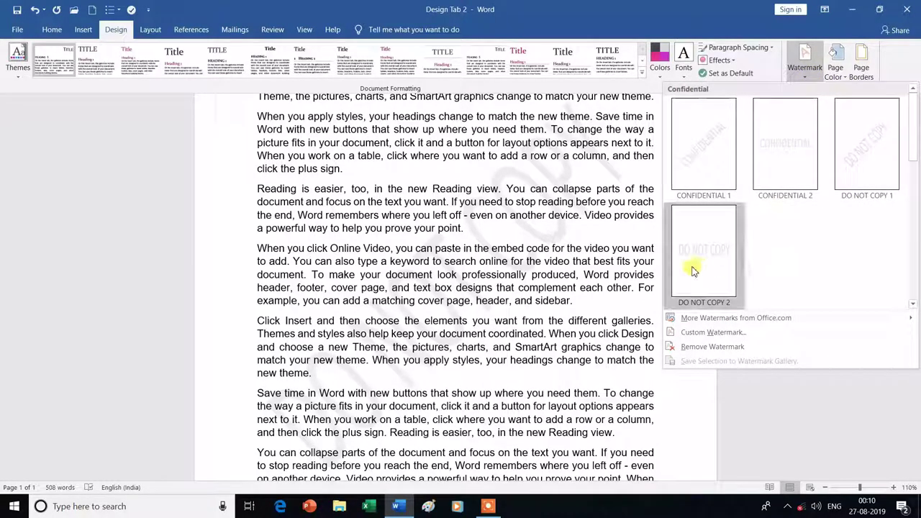
left_click(693, 263)
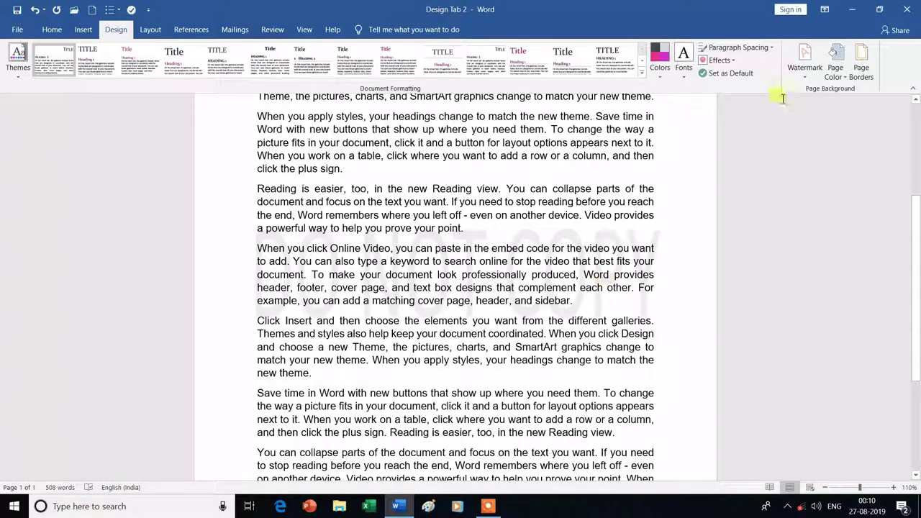
left_click(803, 78)
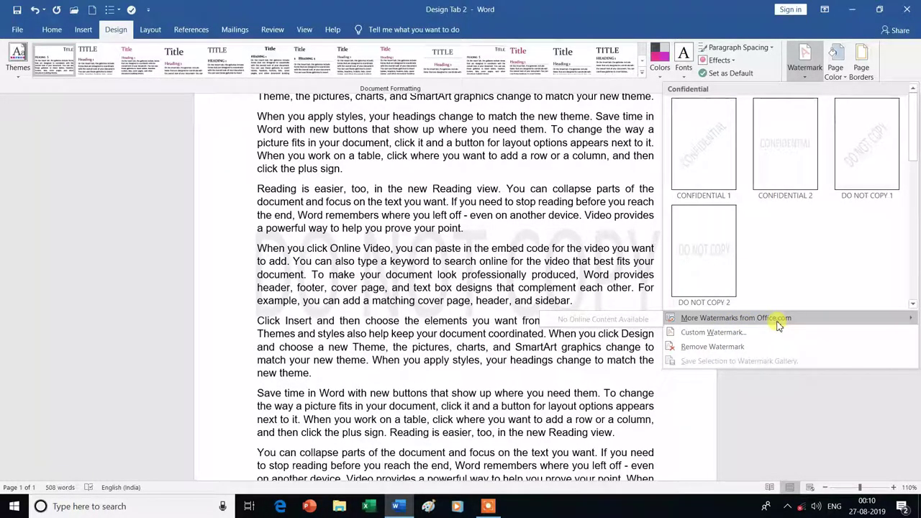
Step: Select No watermark in Custom Watermark to clear the DO NOT COPY watermark
left_click(695, 337)
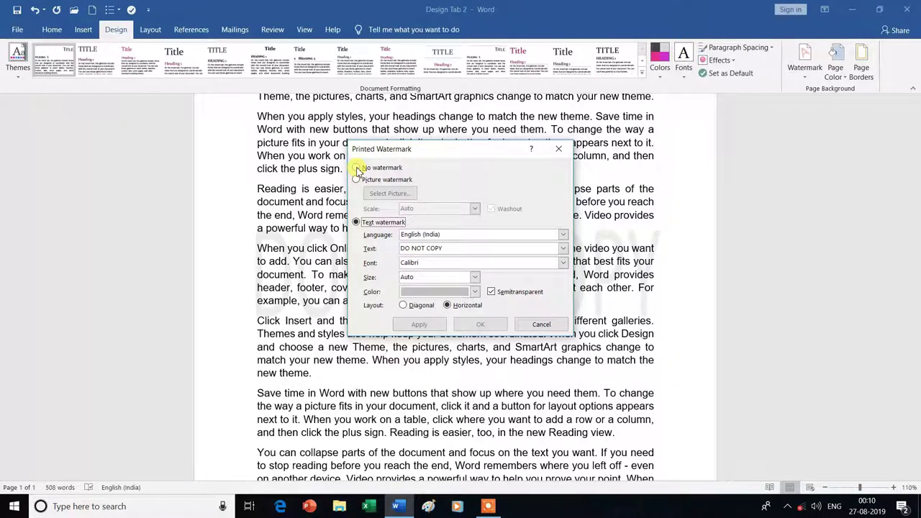
left_click(356, 167)
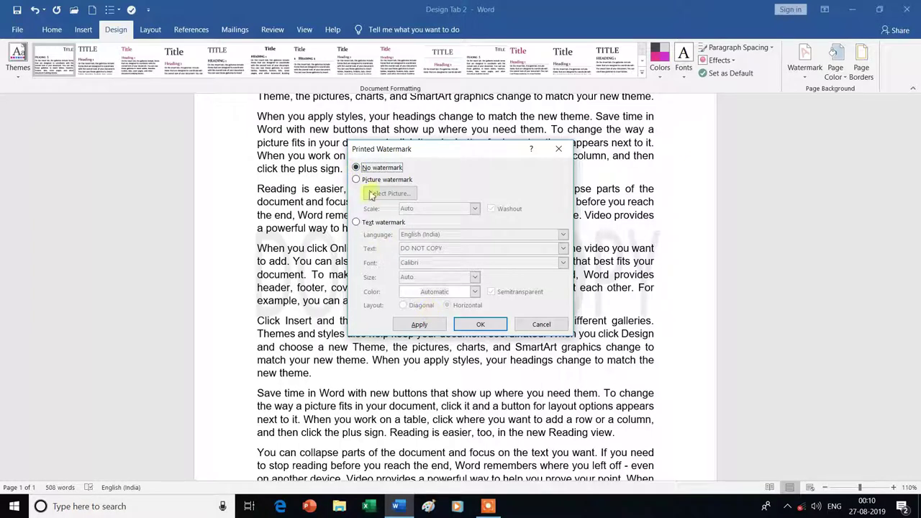
left_click(491, 325)
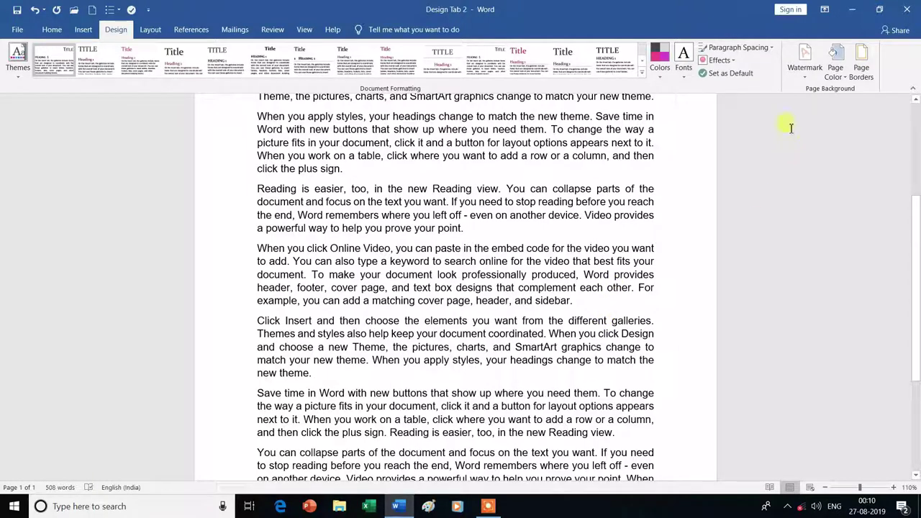
left_click(803, 81)
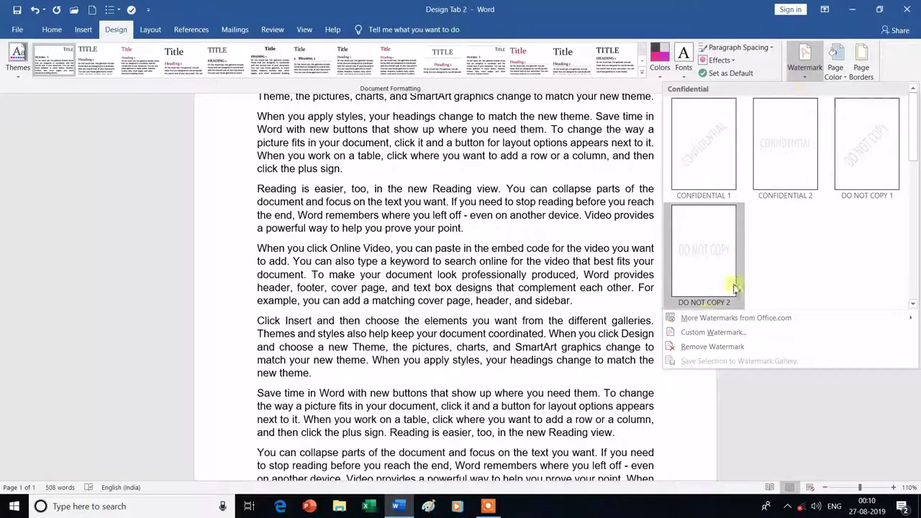
Step: Set the download (4) image from drive F: as a washed-out picture watermark
left_click(702, 334)
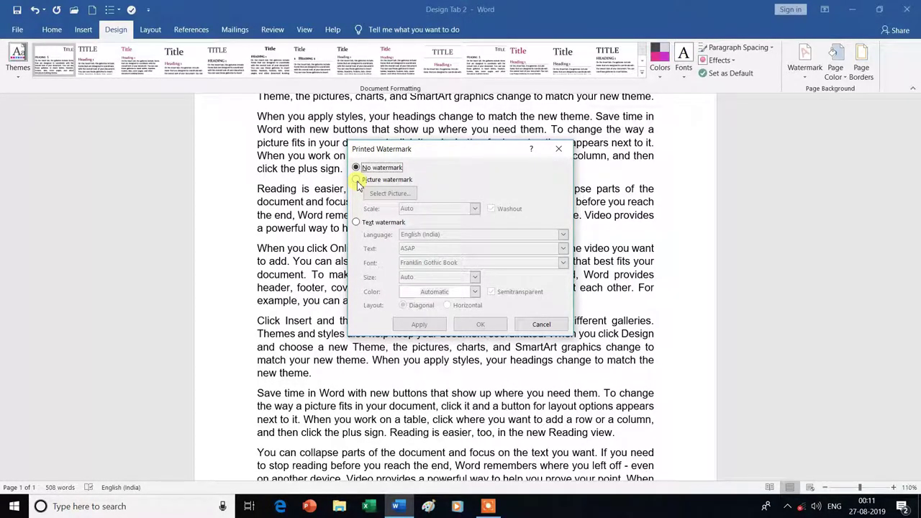
left_click(358, 184)
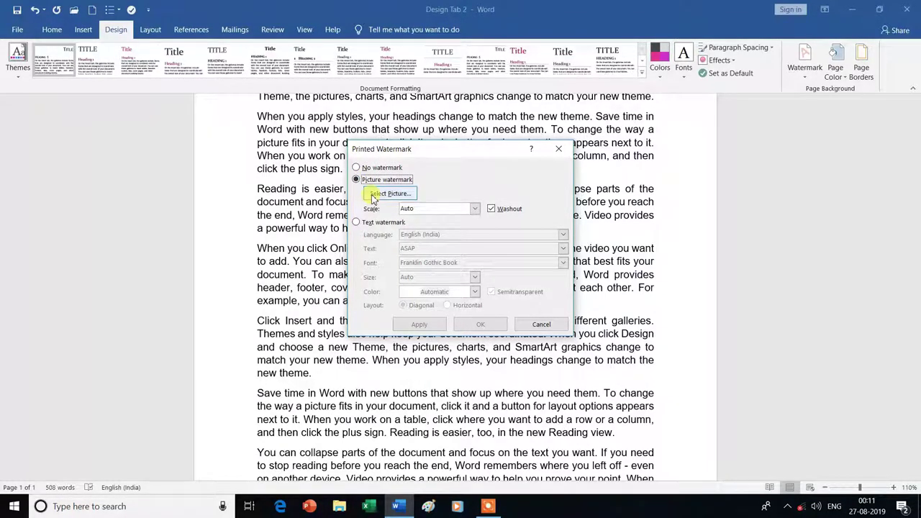
left_click(385, 194)
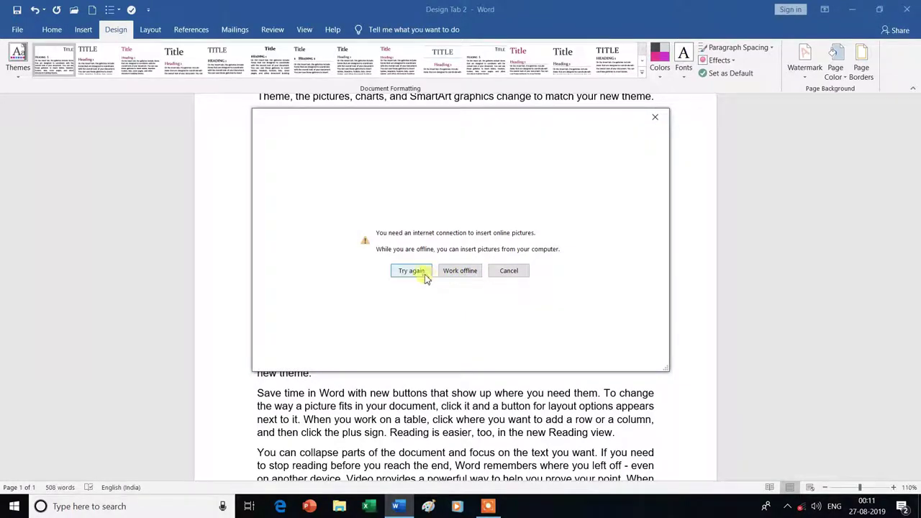
left_click(462, 276)
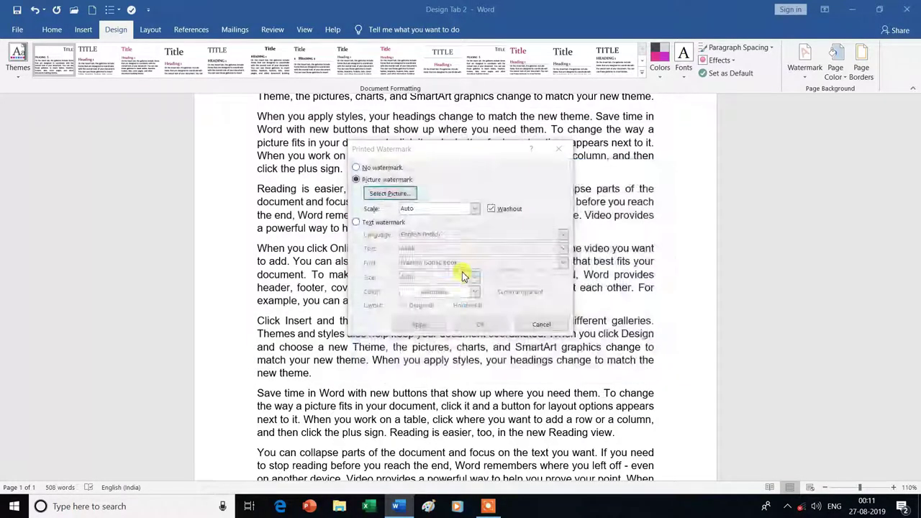
left_click(407, 372)
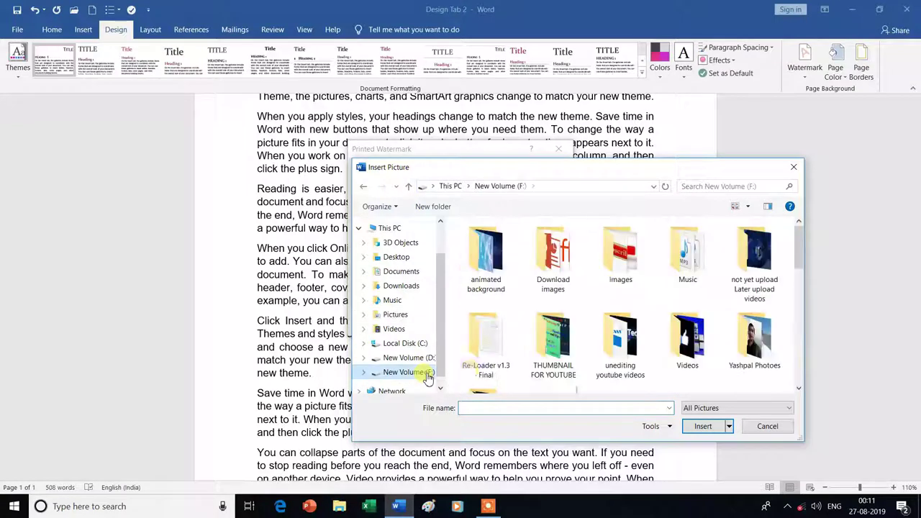
scroll(594, 364, "down", 3)
double_click(623, 288)
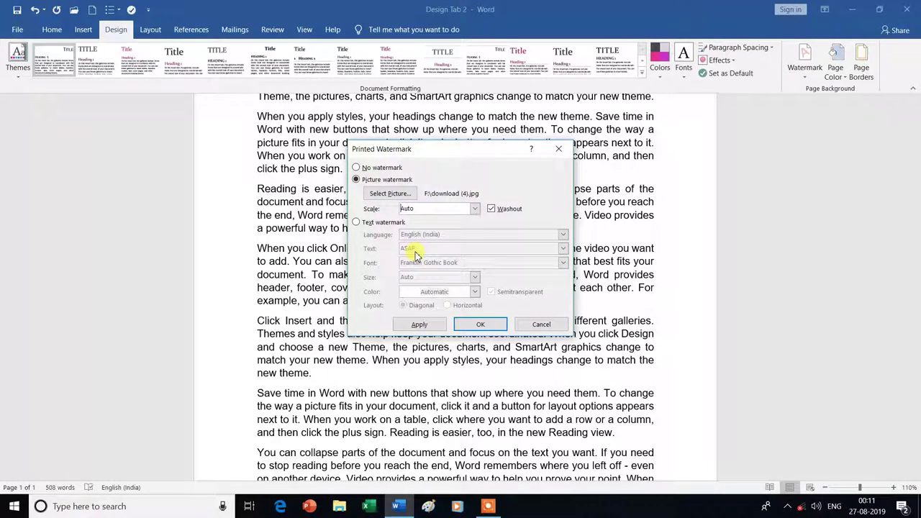
left_click(412, 208)
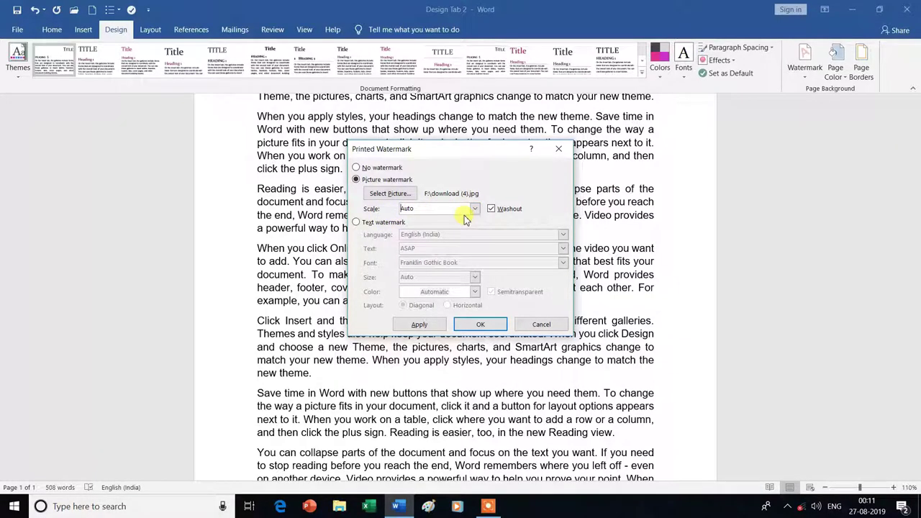
left_click(486, 327)
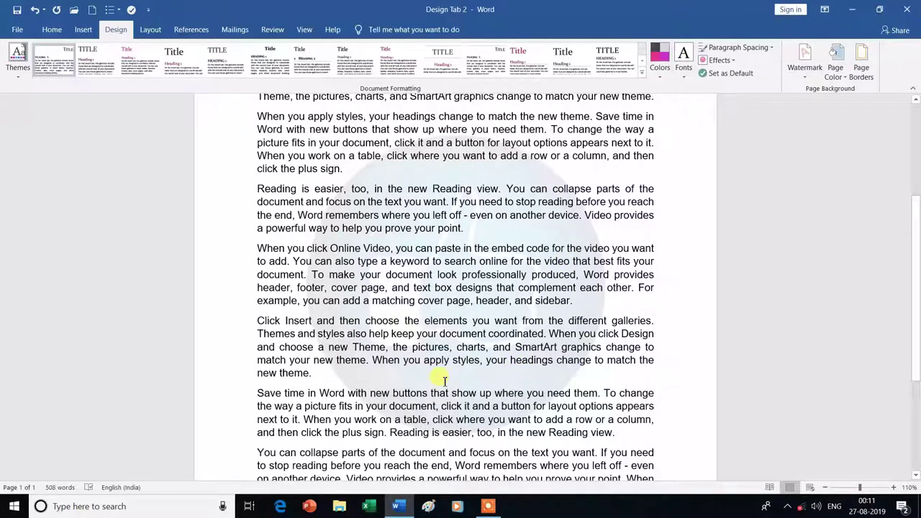
left_click(802, 69)
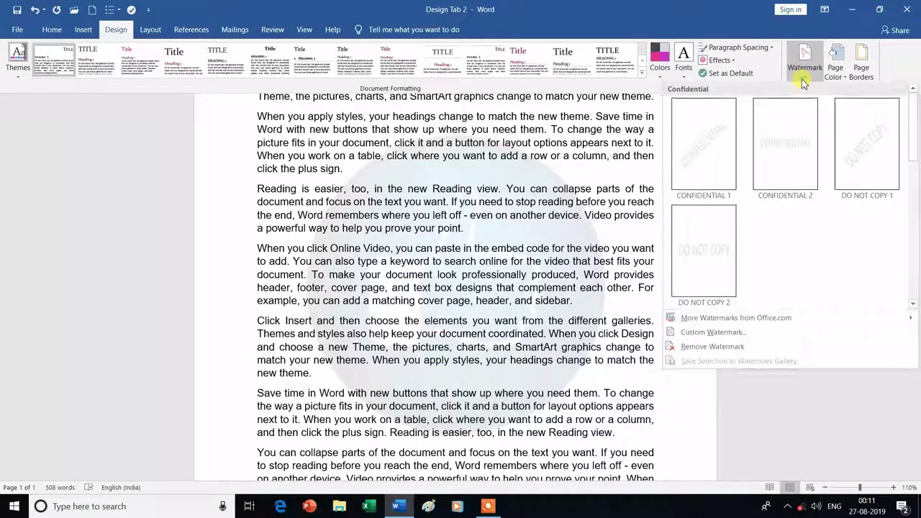
Step: Switch to a text watermark in English (India) and replace its text with 'ysgyan tech'
left_click(744, 336)
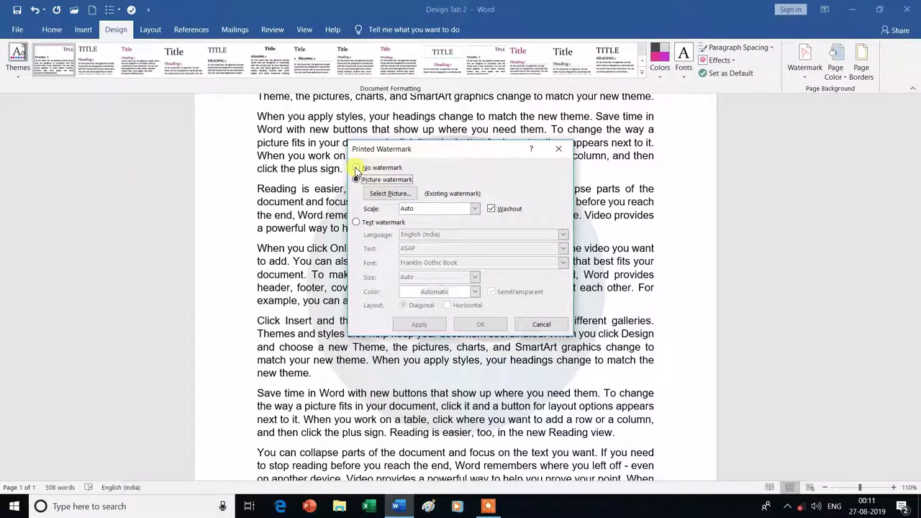
left_click(356, 168)
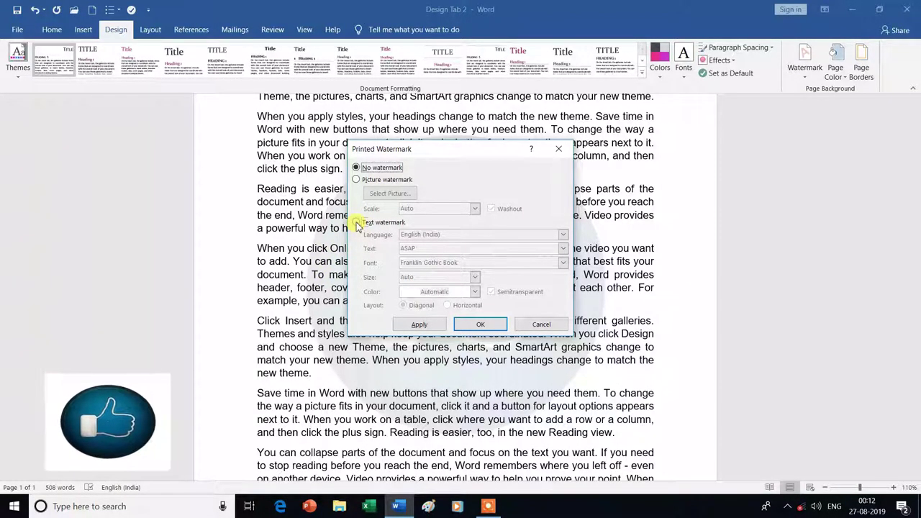
left_click(357, 223)
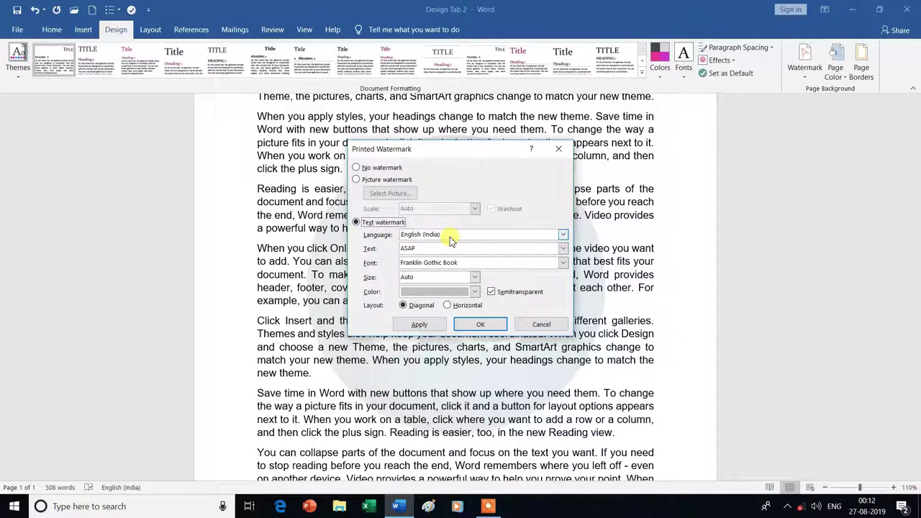
left_click(564, 236)
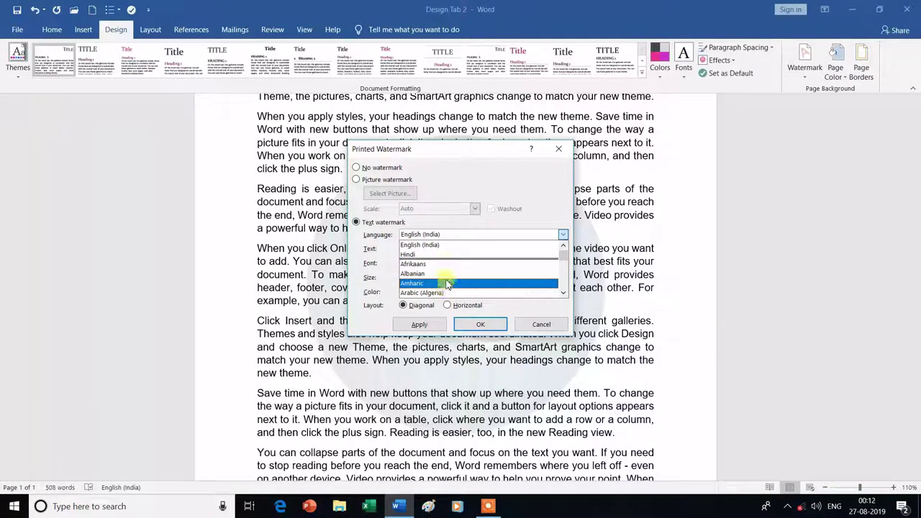
left_click(434, 247)
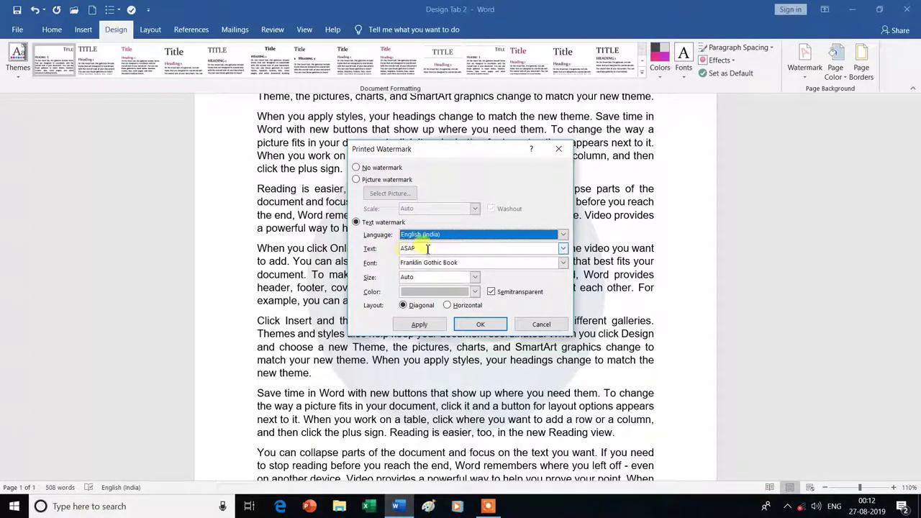
left_click(427, 249)
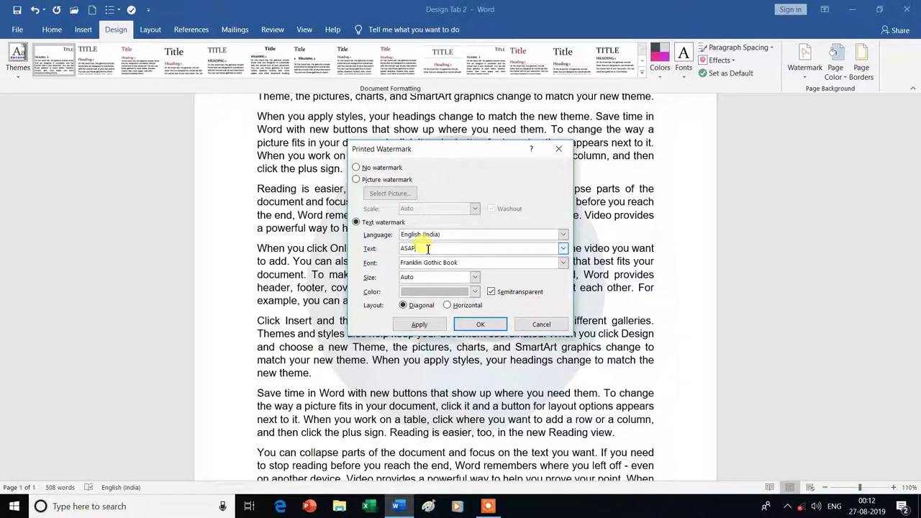
key("BackSpace")
key("BackSpace")
key("BackSpace")
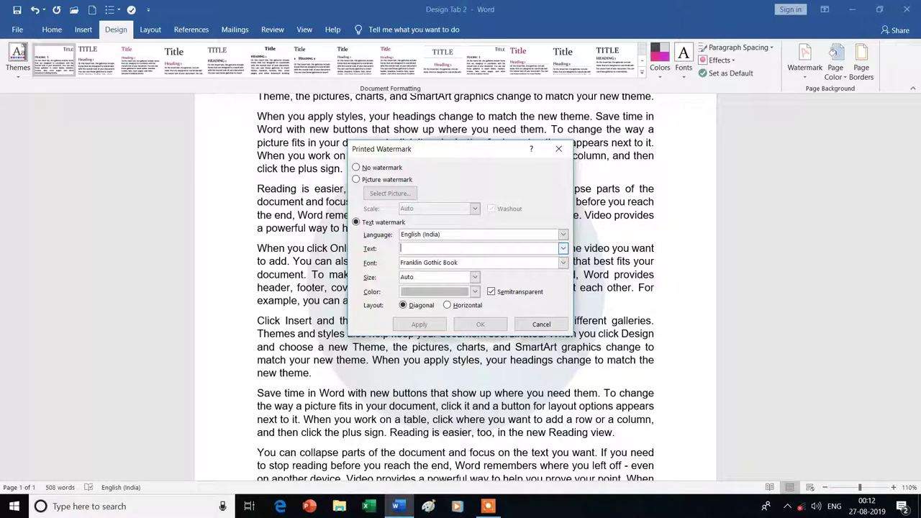
type("ysgyan")
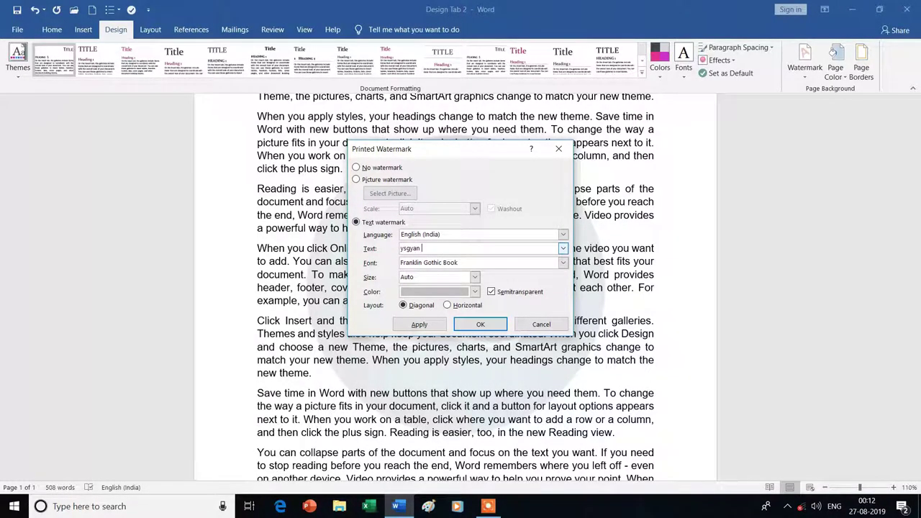
type("ch")
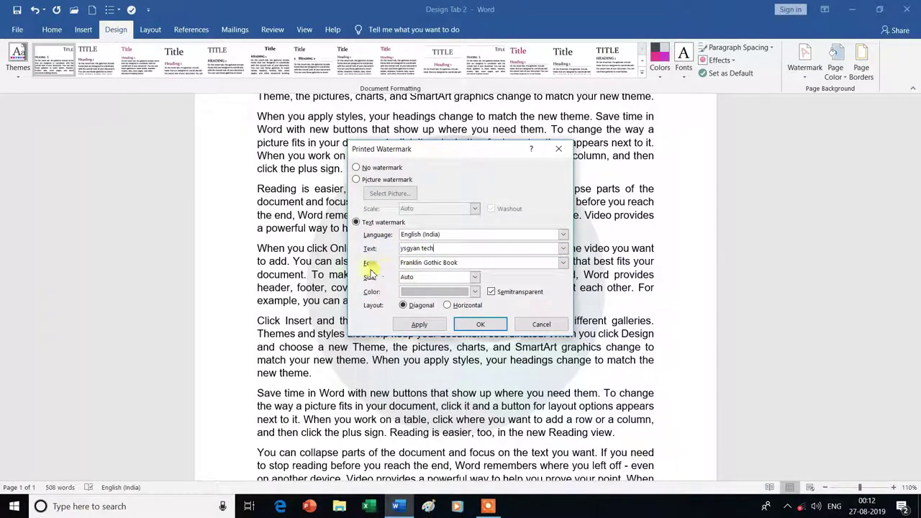
Step: Style the watermark Franklin Gothic Medium, Auto size, light blue, diagonal, and apply it
left_click(563, 265)
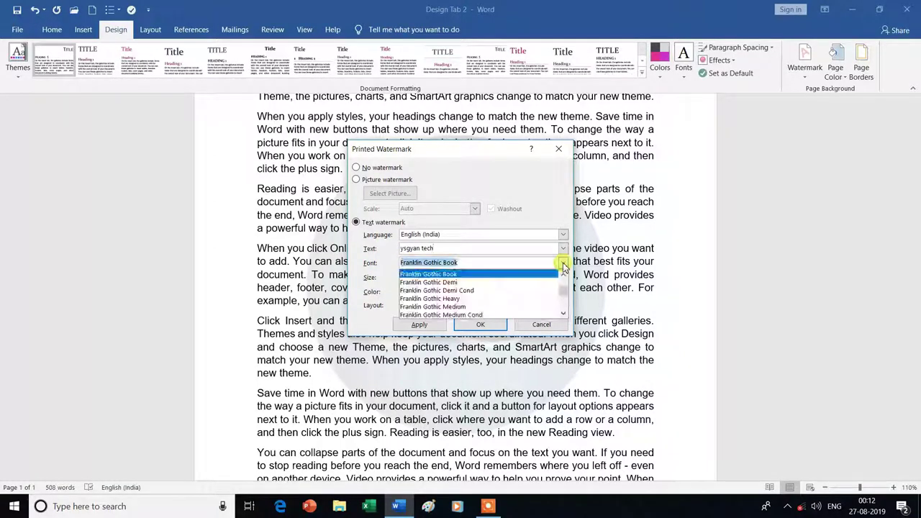
left_click(434, 307)
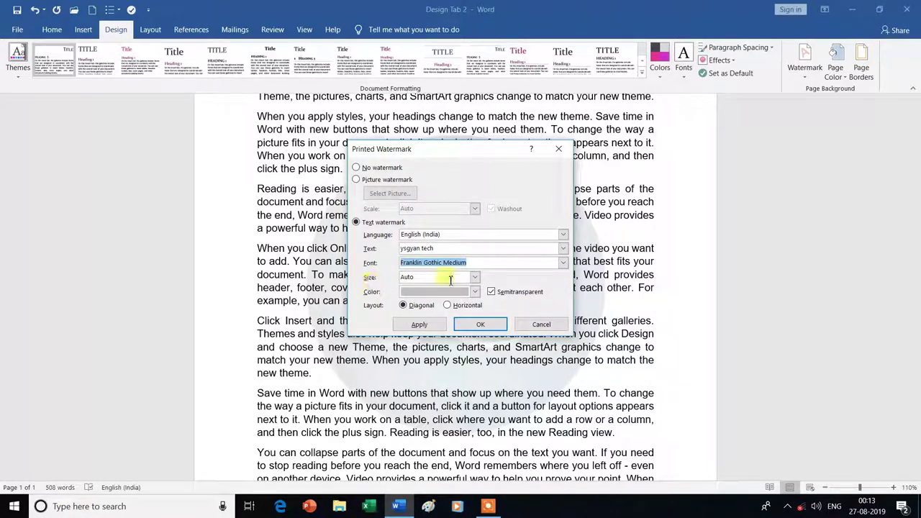
left_click(475, 278)
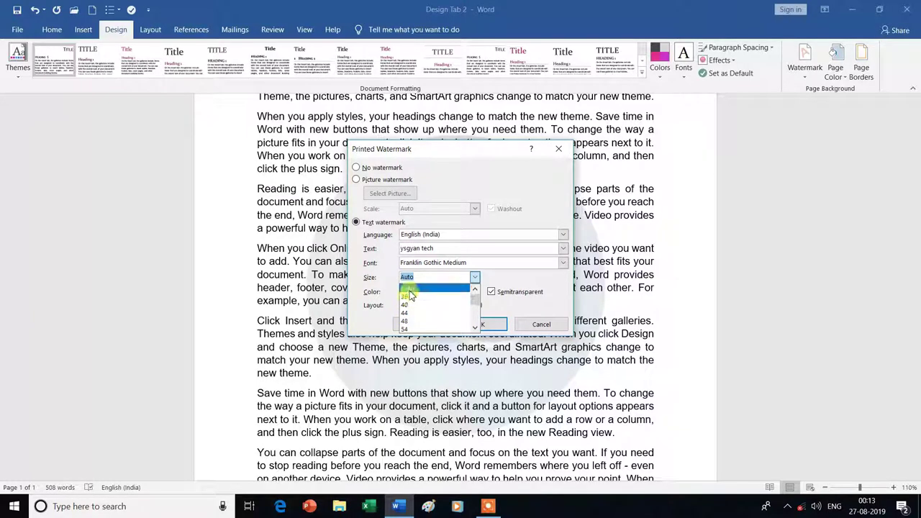
left_click(410, 290)
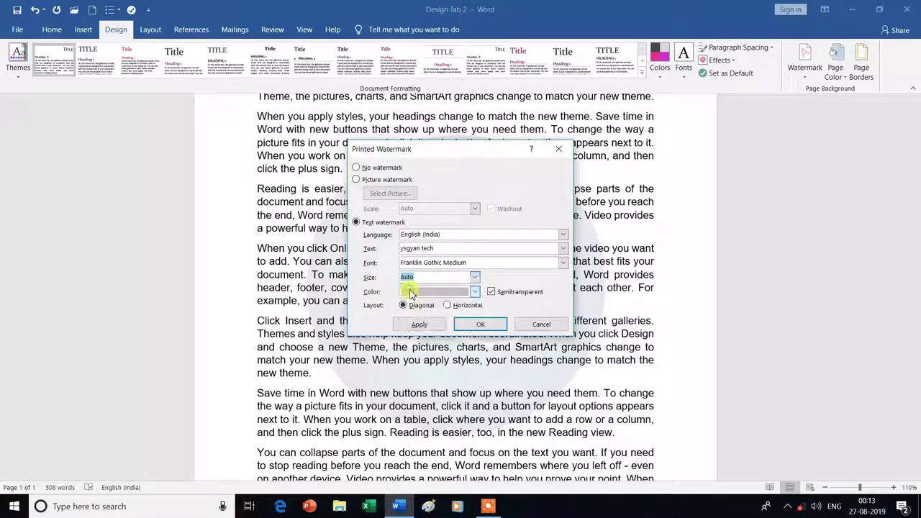
left_click(475, 293)
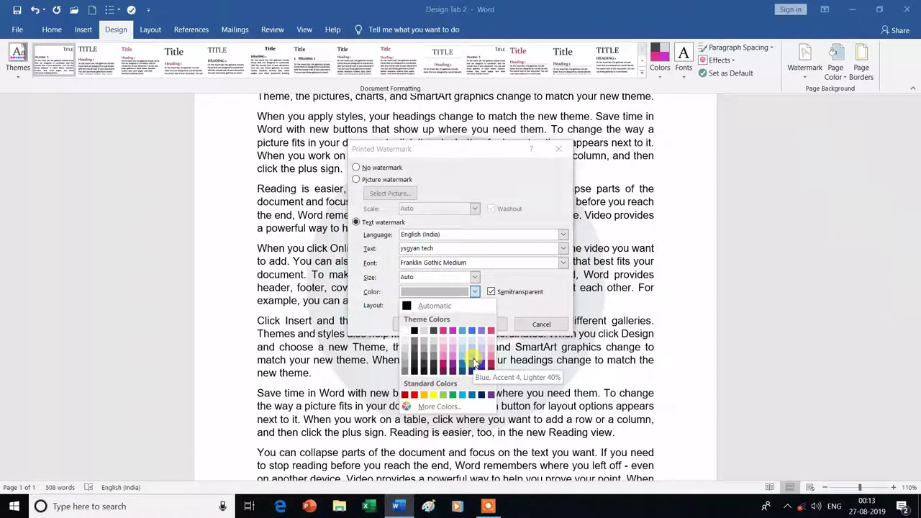
left_click(465, 396)
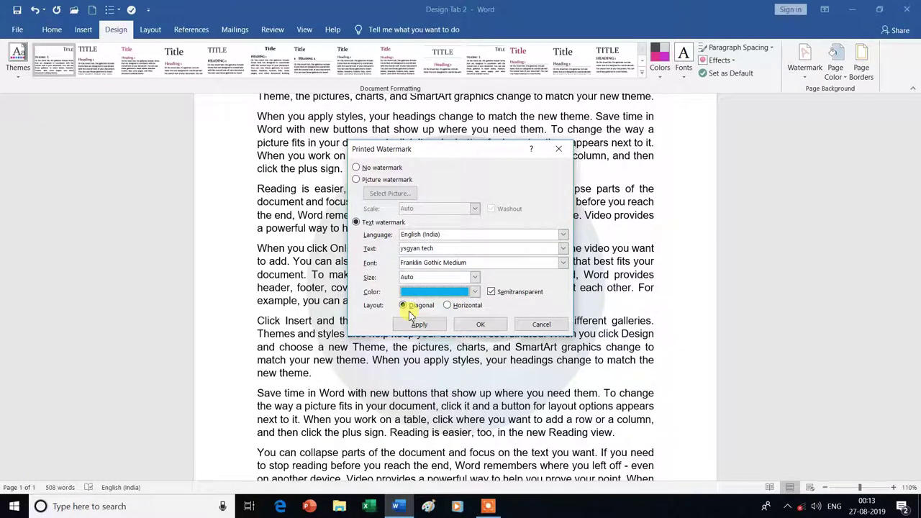
left_click(415, 311)
left_click(421, 326)
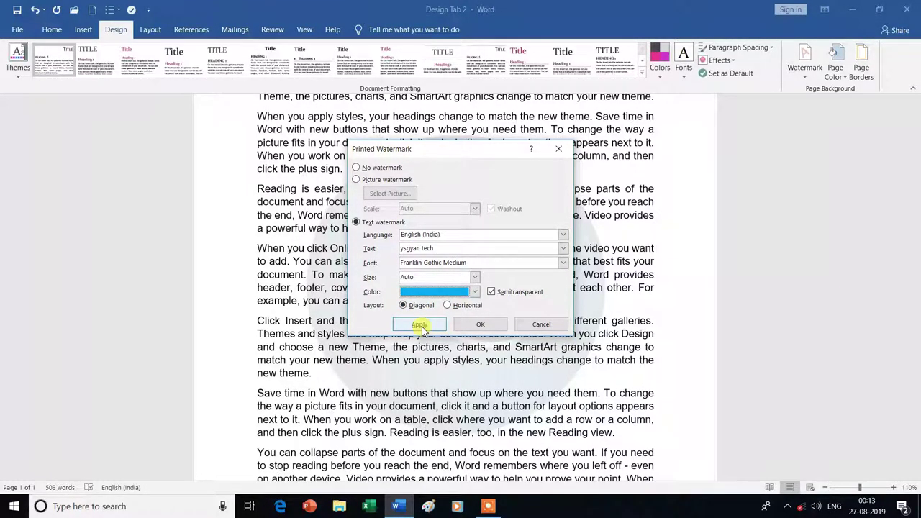
left_click(536, 325)
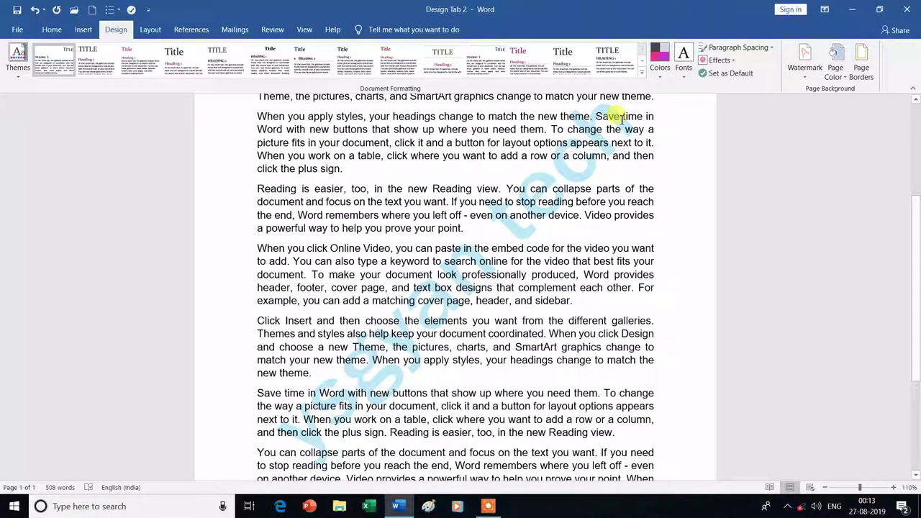
Step: Remove the 'ysgyan tech' text watermark with Remove Watermark
left_click(806, 72)
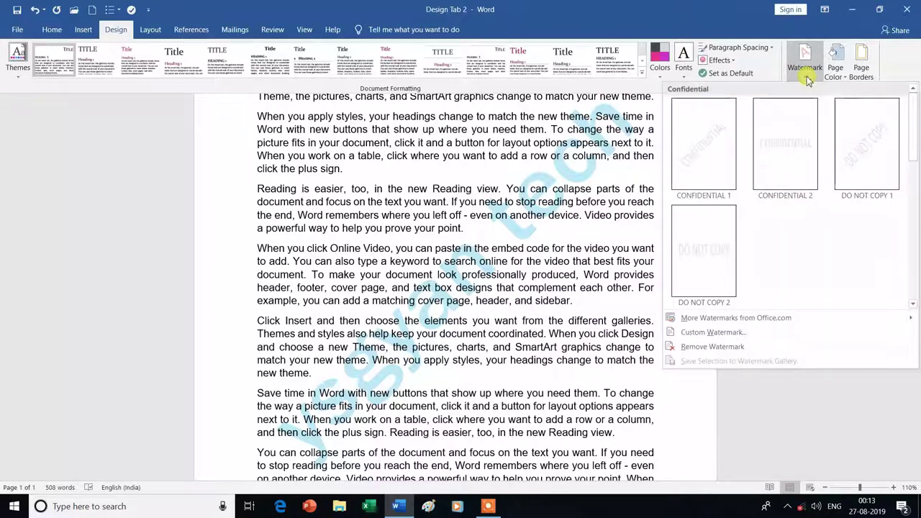
left_click(702, 353)
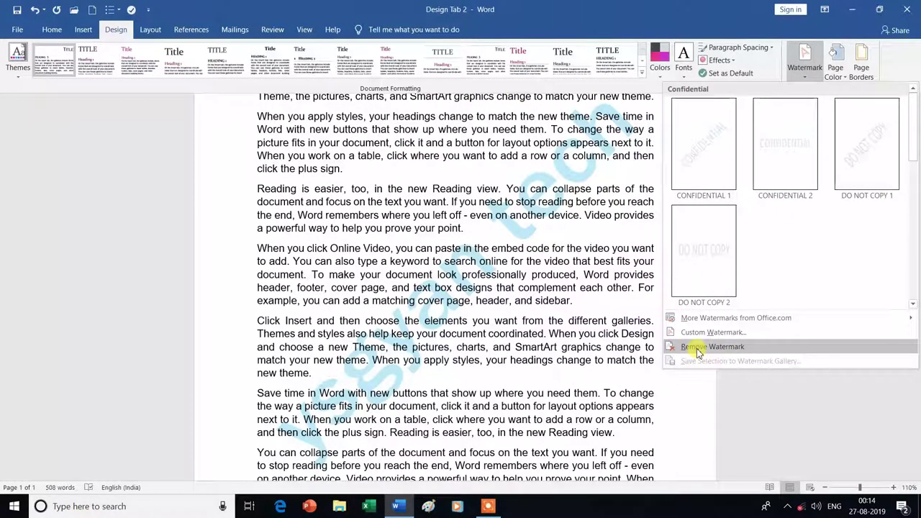
left_click(697, 348)
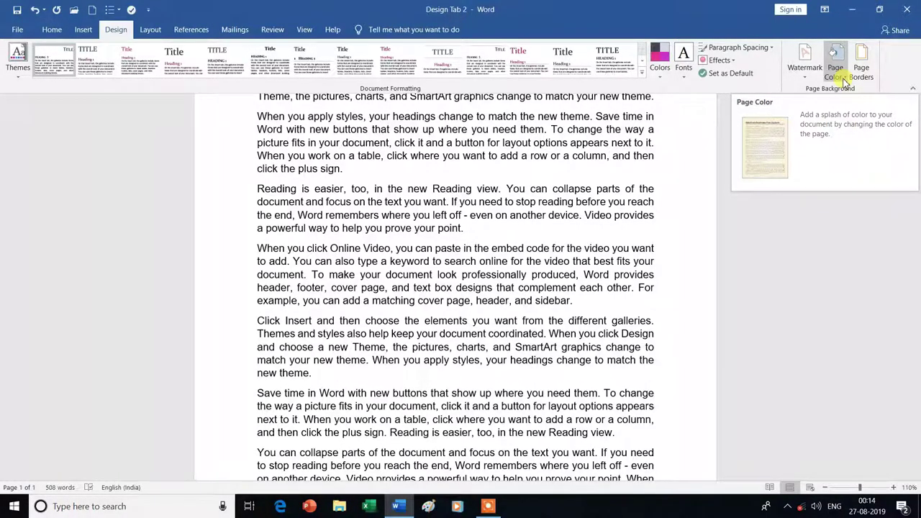
left_click(847, 80)
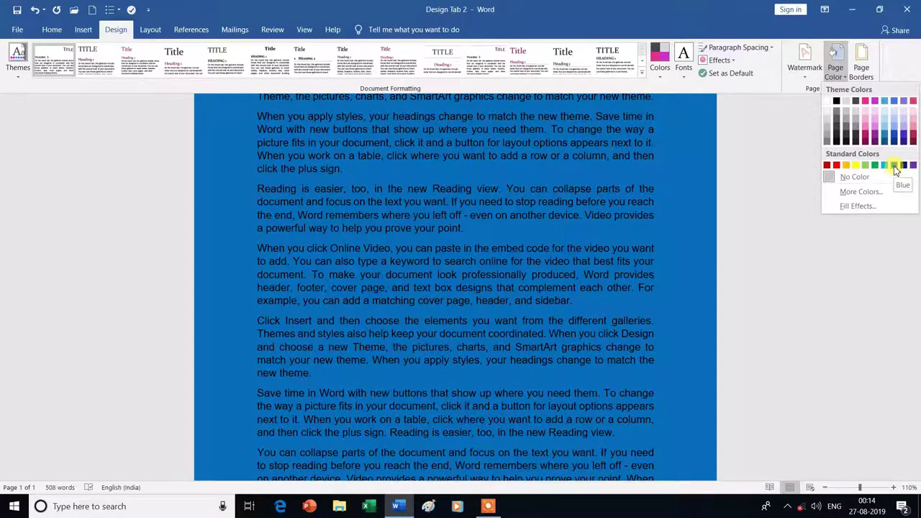
Step: Apply a Blue page colour, then switch it back to No Color
left_click(895, 166)
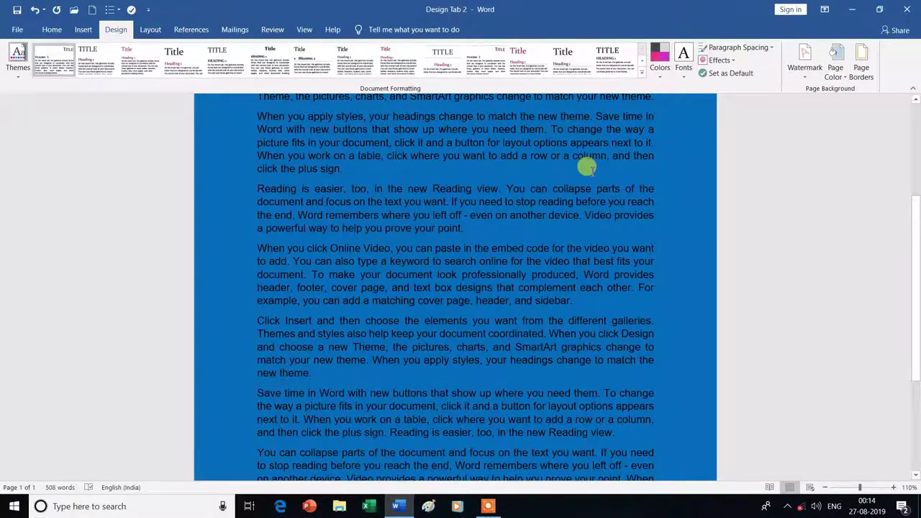
left_click(848, 80)
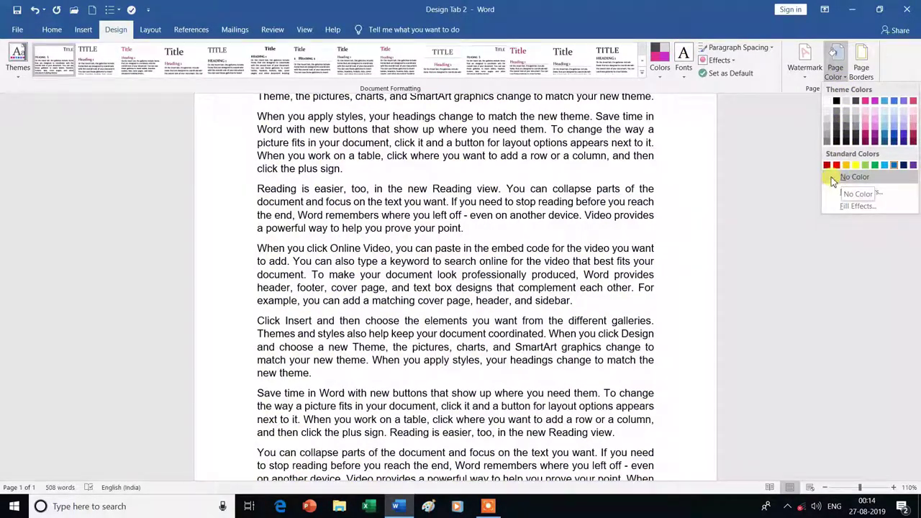
left_click(833, 181)
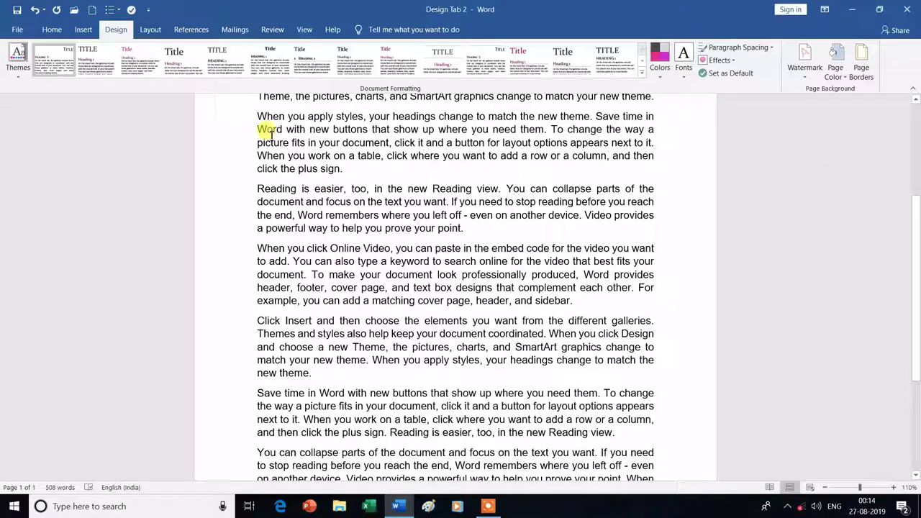
left_click(843, 79)
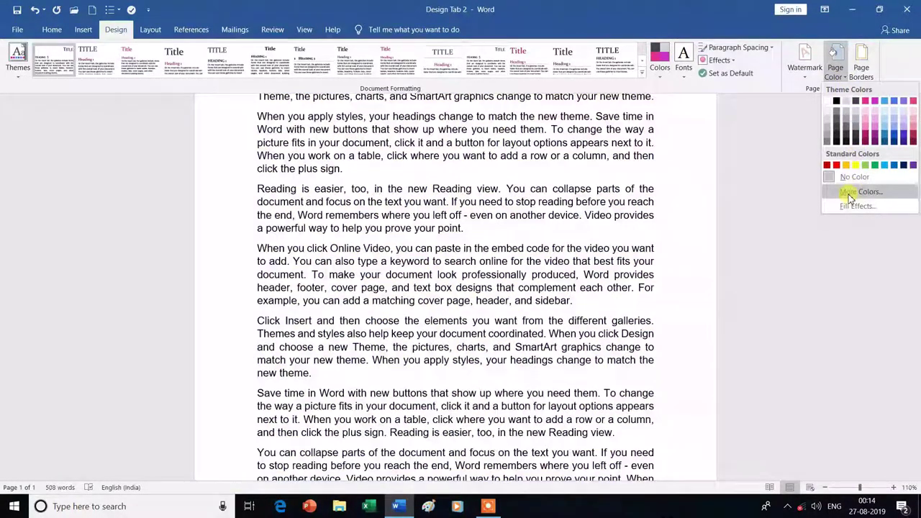
Step: Mix a custom dark teal (RGB 22, 120, 136) in More Colors and apply it as page colour
left_click(857, 192)
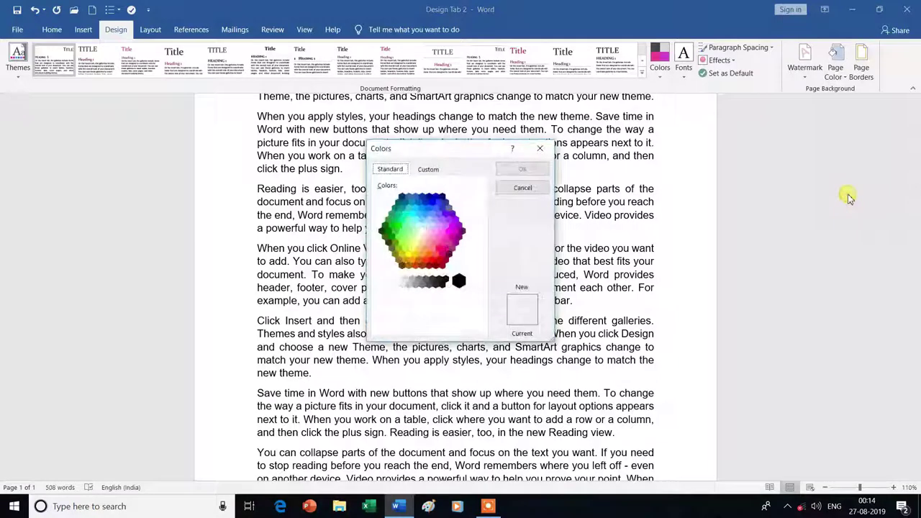
left_click(429, 173)
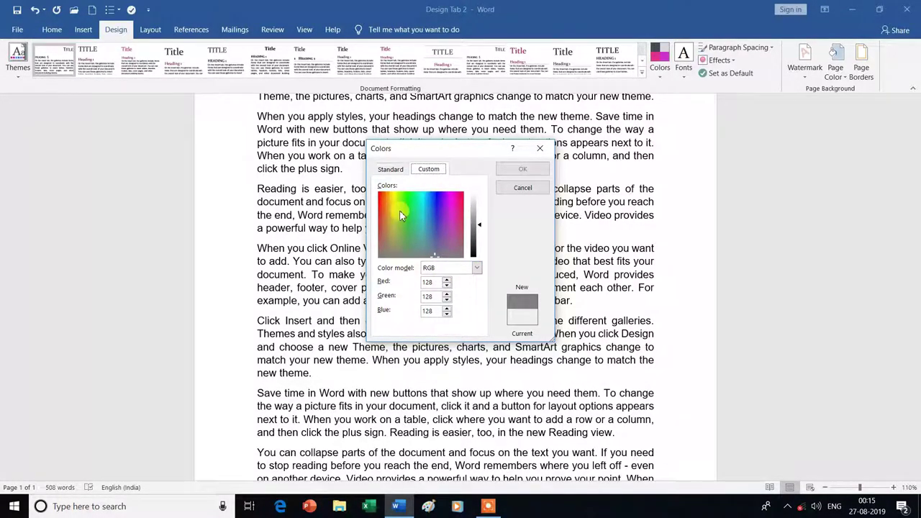
left_click(422, 210)
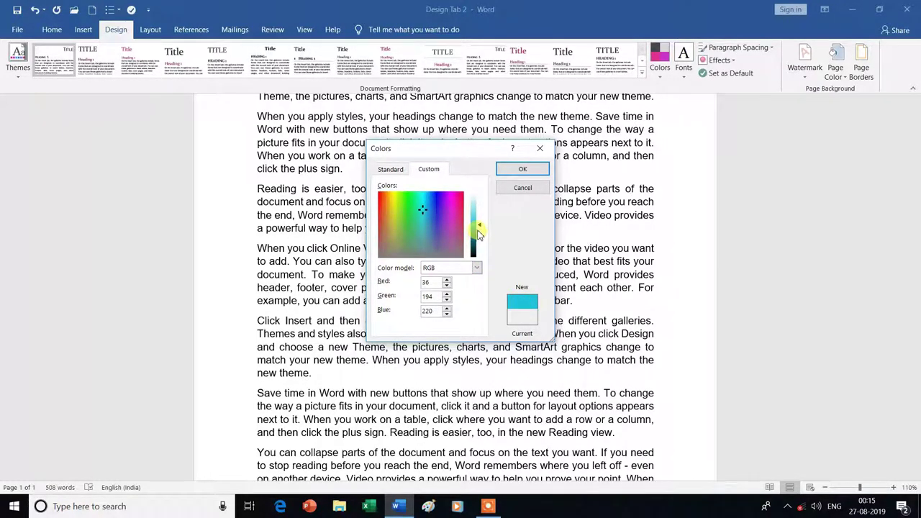
left_click_drag(482, 228, 483, 215)
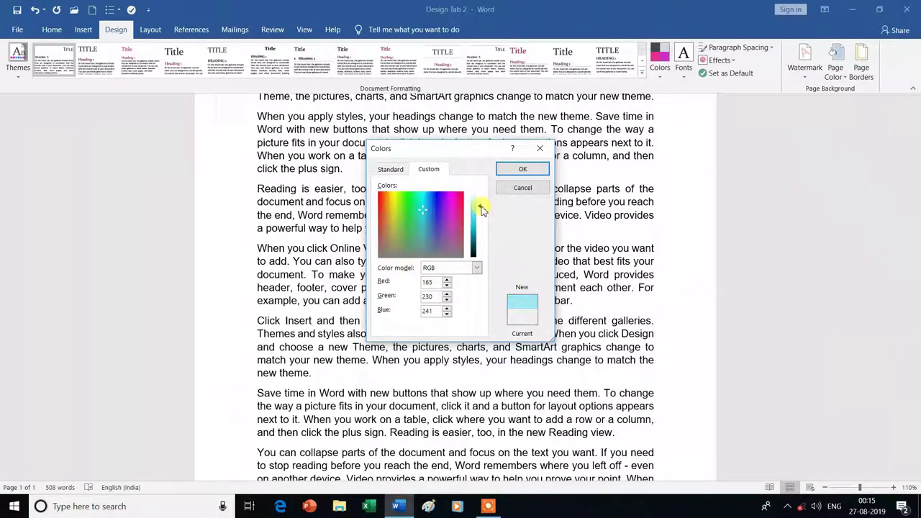
left_click_drag(482, 209, 482, 235)
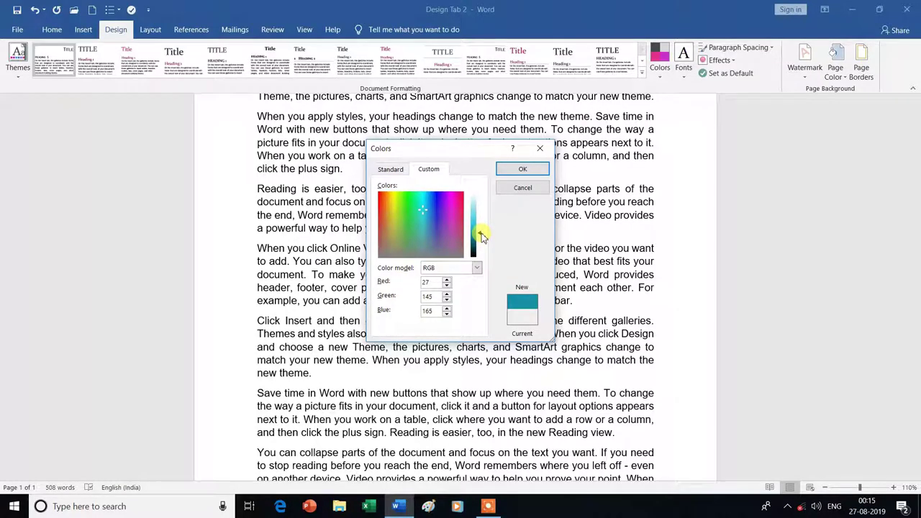
left_click_drag(482, 239, 483, 241)
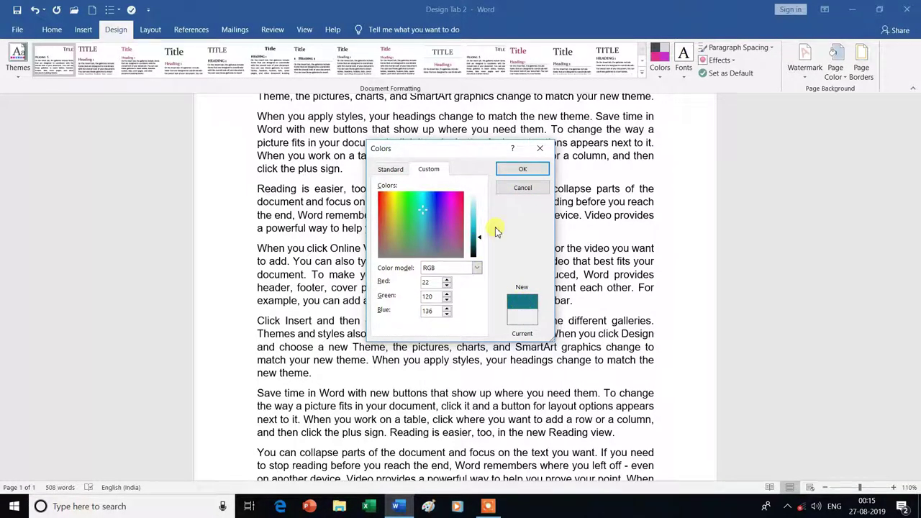
left_click(523, 170)
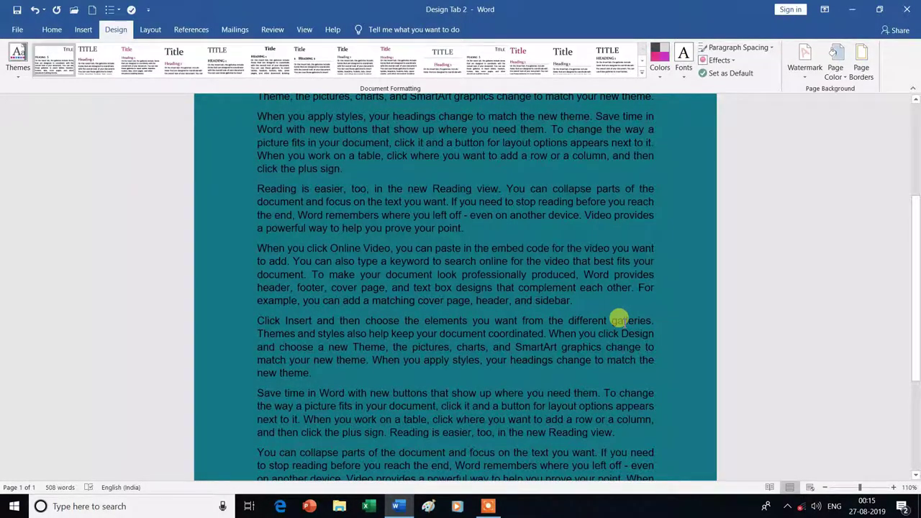
Step: Make a two-colour gradient fill, previewing shading styles before settling on From center
left_click(847, 78)
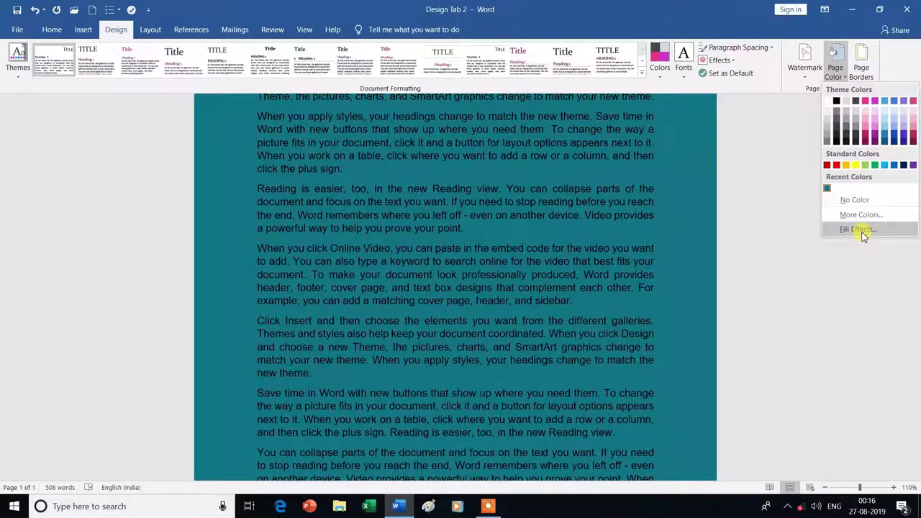
left_click(857, 230)
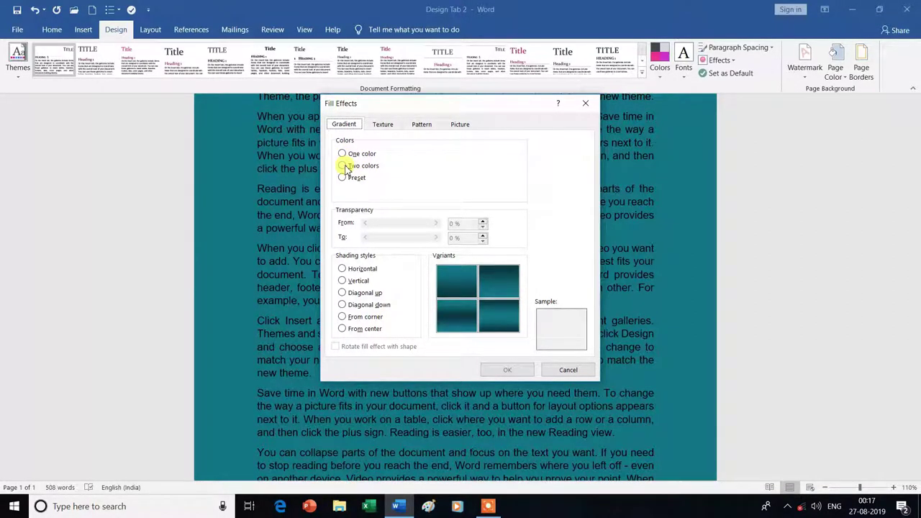
left_click(343, 167)
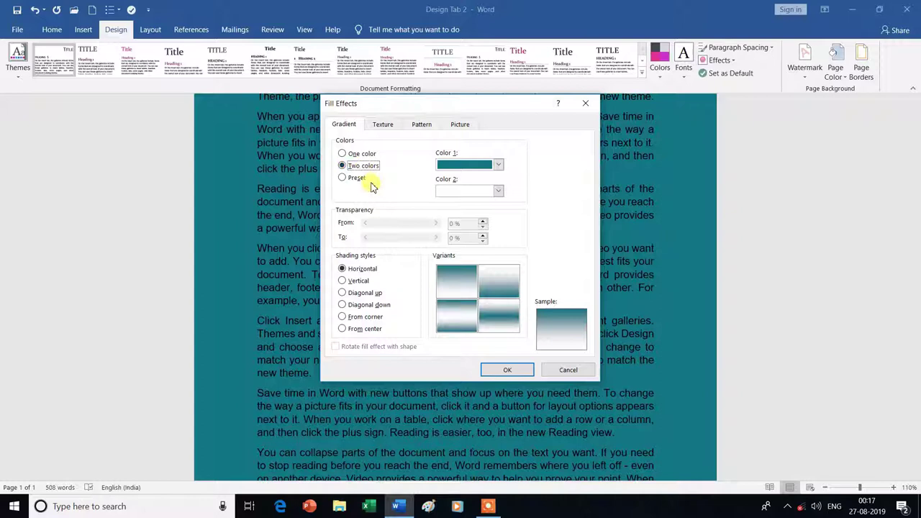
left_click(343, 281)
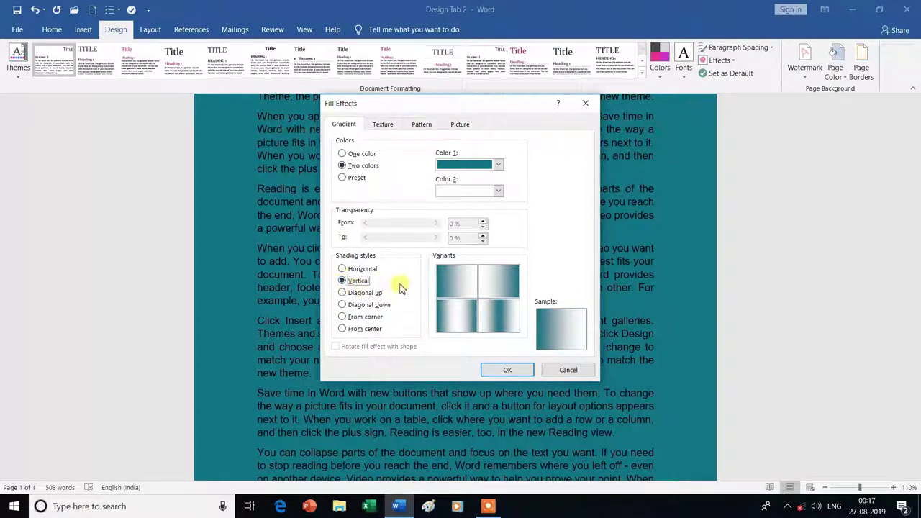
left_click(343, 293)
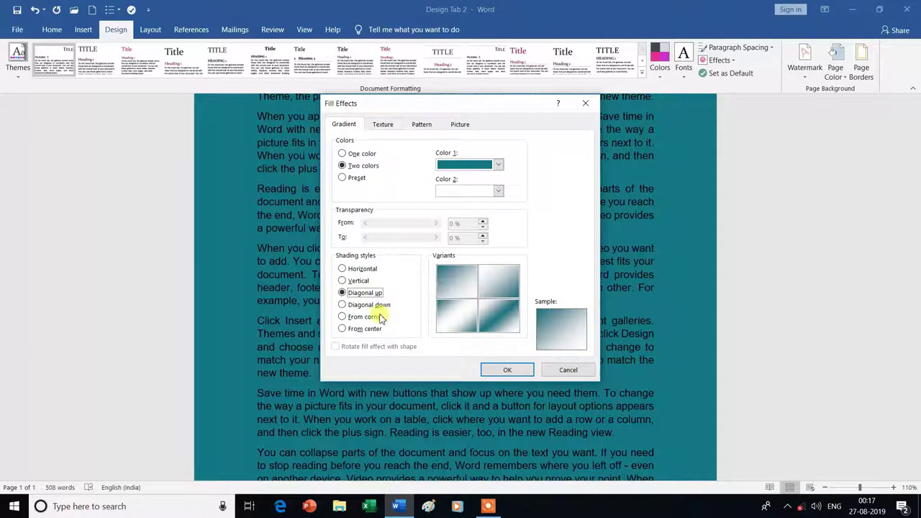
left_click(343, 305)
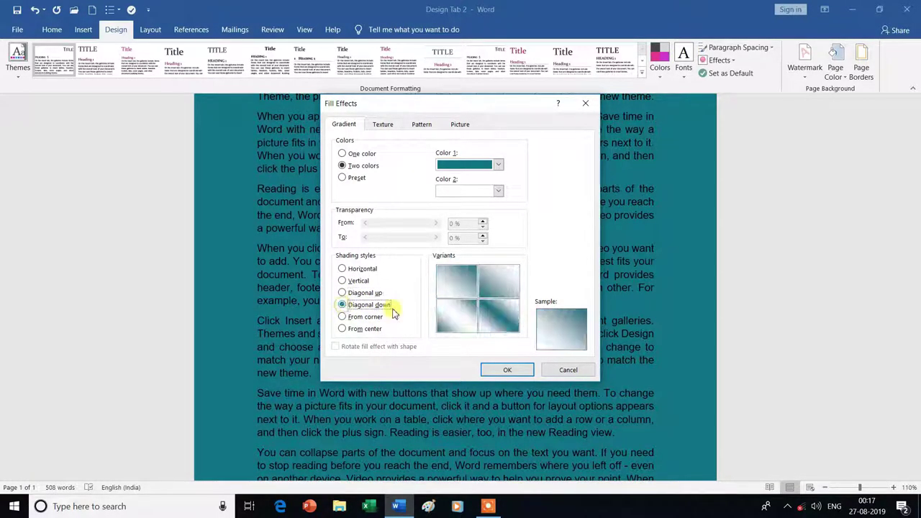
left_click(343, 318)
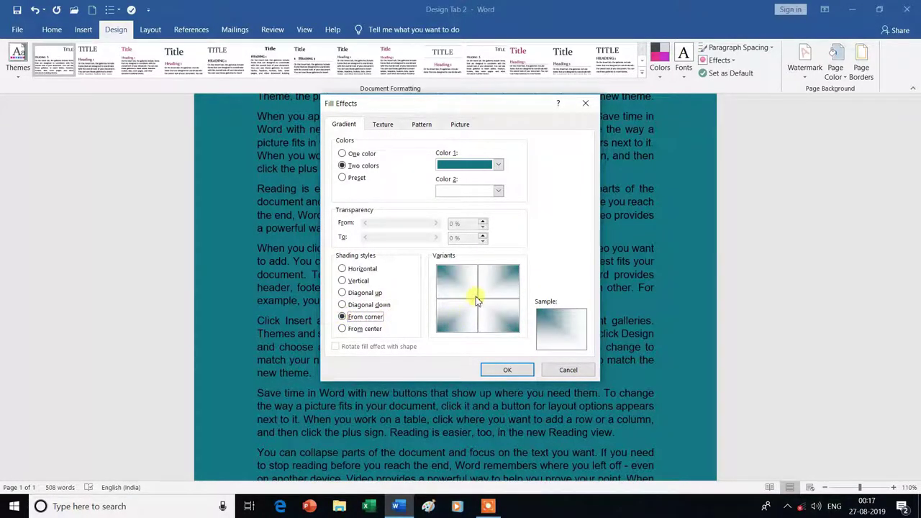
left_click(345, 329)
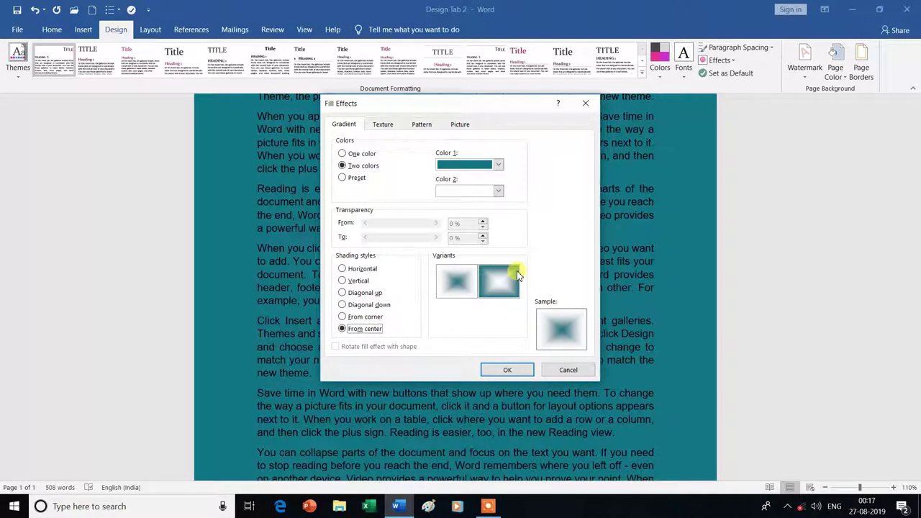
Step: Set the gradient's Color 1 to light blue and apply the centre gradient
left_click(499, 165)
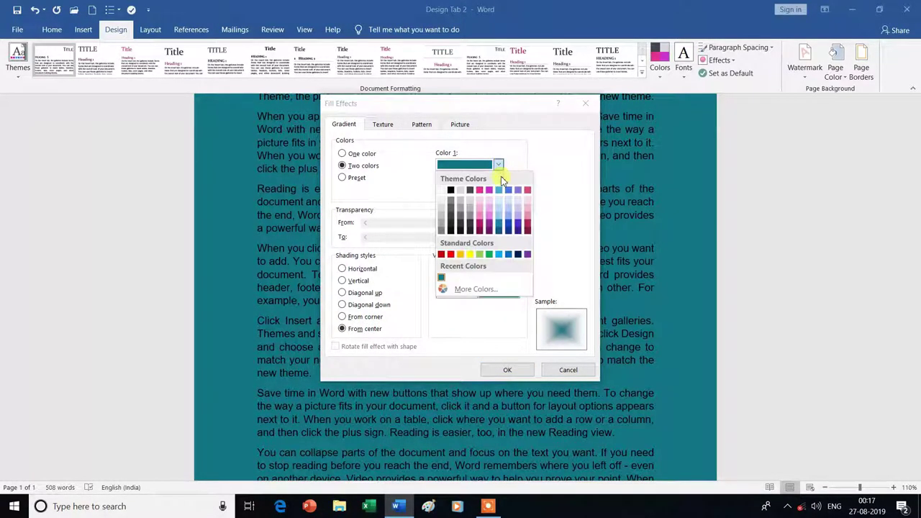
left_click(499, 254)
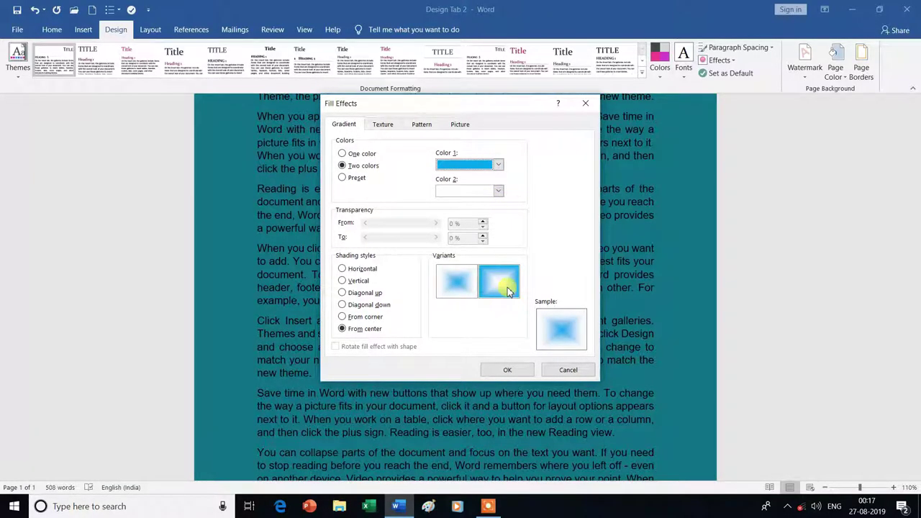
left_click(518, 371)
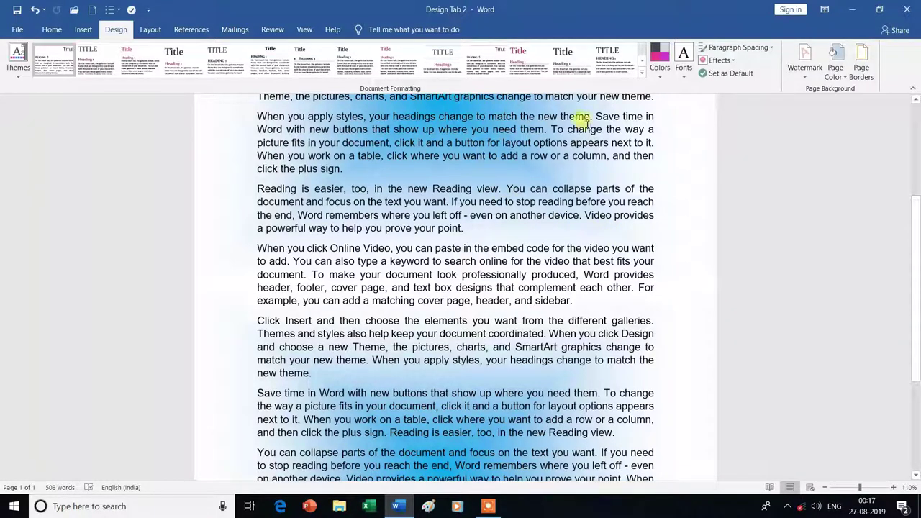
left_click(848, 81)
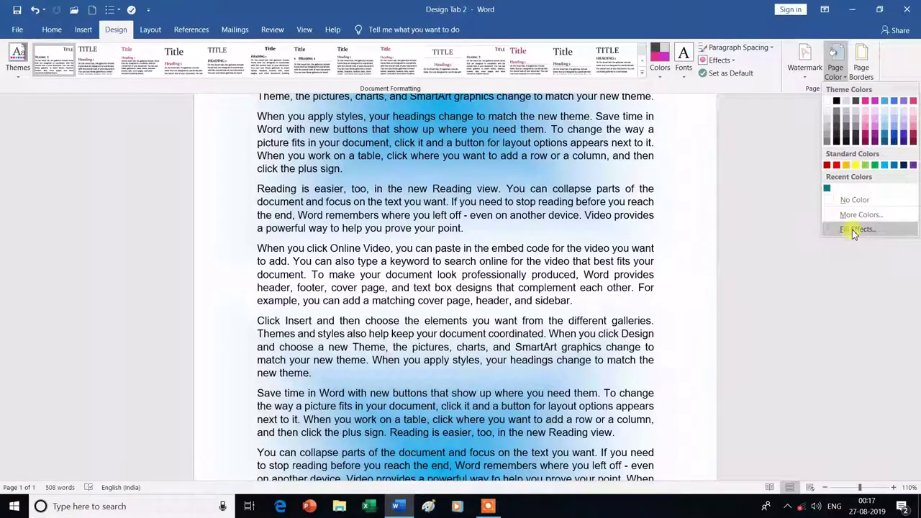
left_click(854, 229)
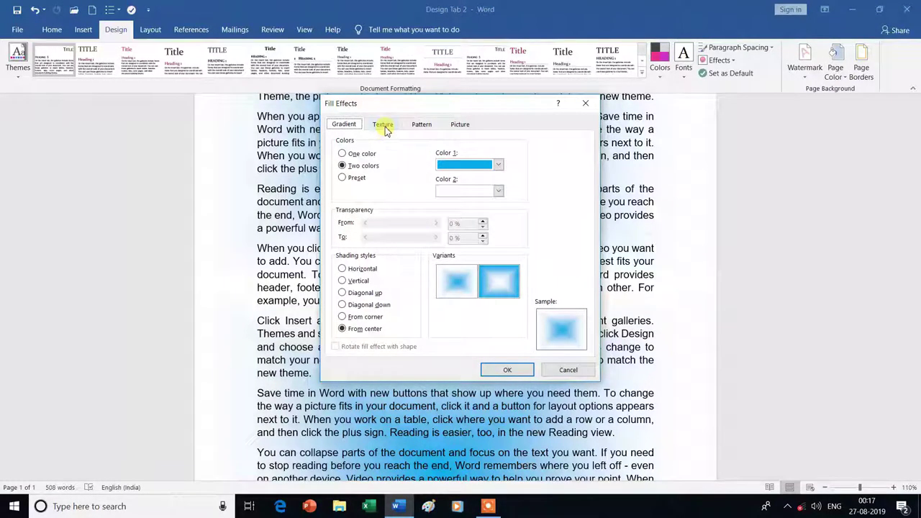
Step: Choose the Recycled paper texture in Fill Effects and apply it to the page
left_click(385, 130)
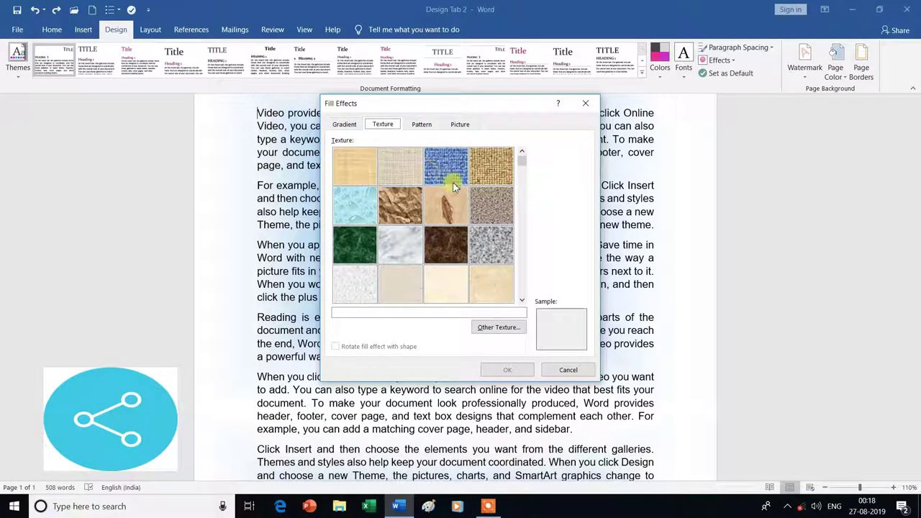
left_click(402, 288)
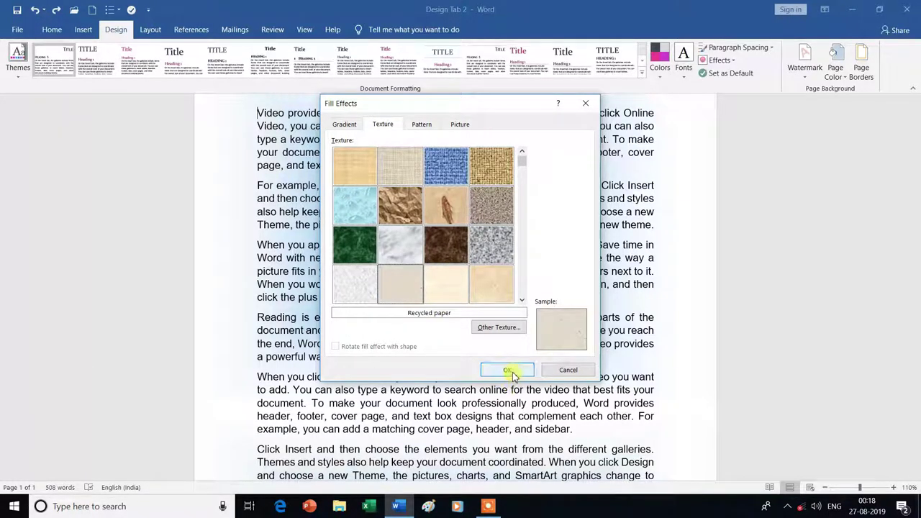
left_click(507, 370)
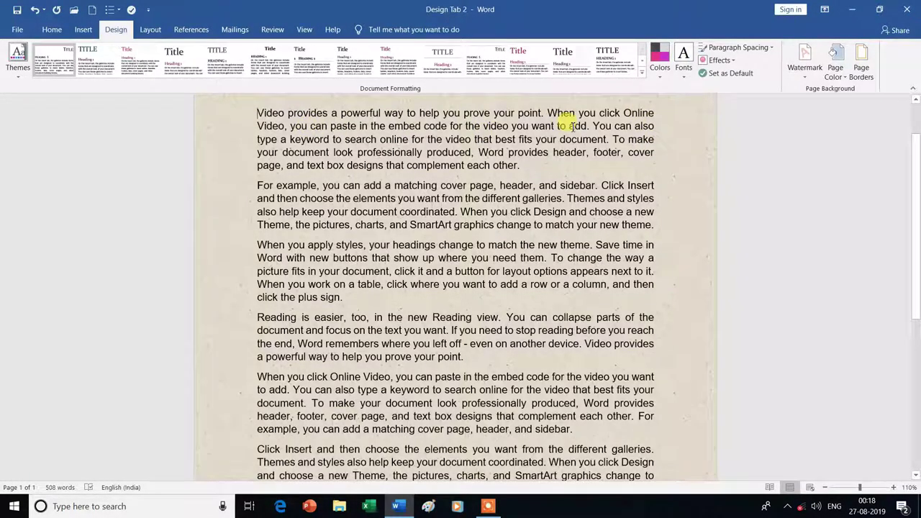
left_click(843, 75)
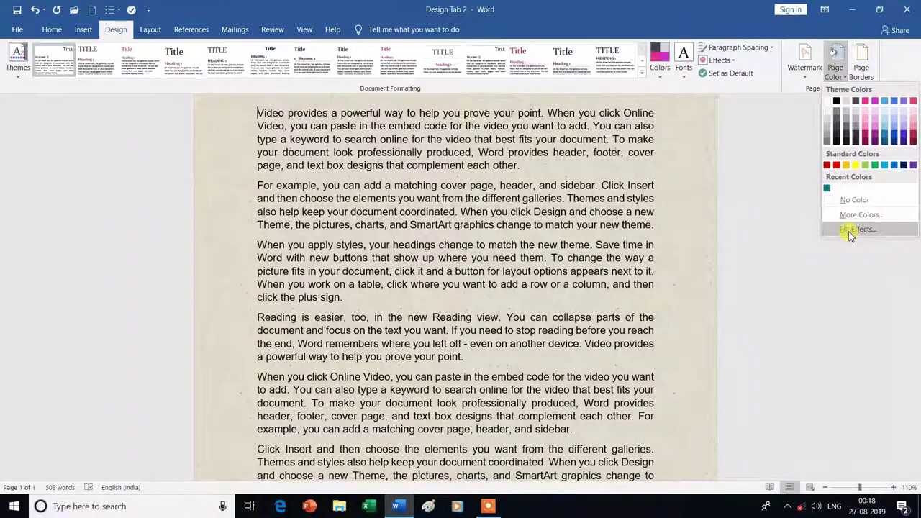
Step: Replace the page texture with a grey diagonal-stripe background pattern from Fill Effects
left_click(851, 231)
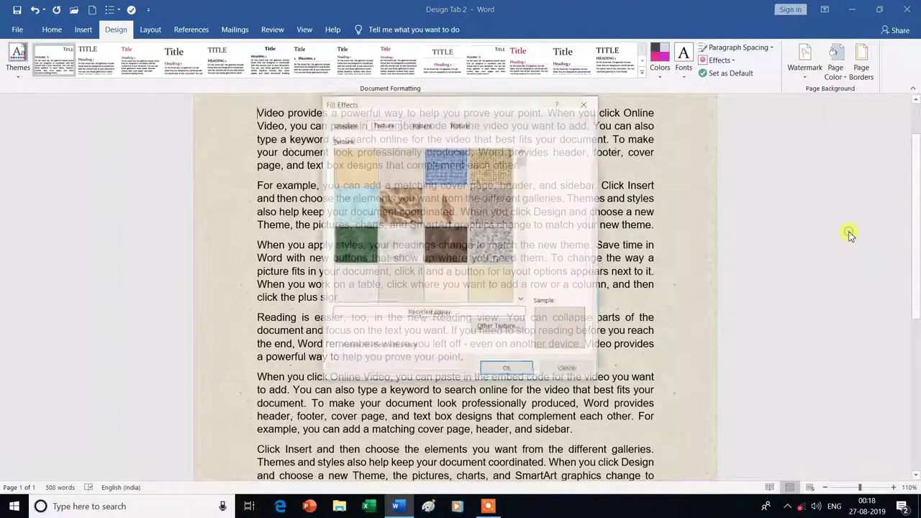
left_click(422, 126)
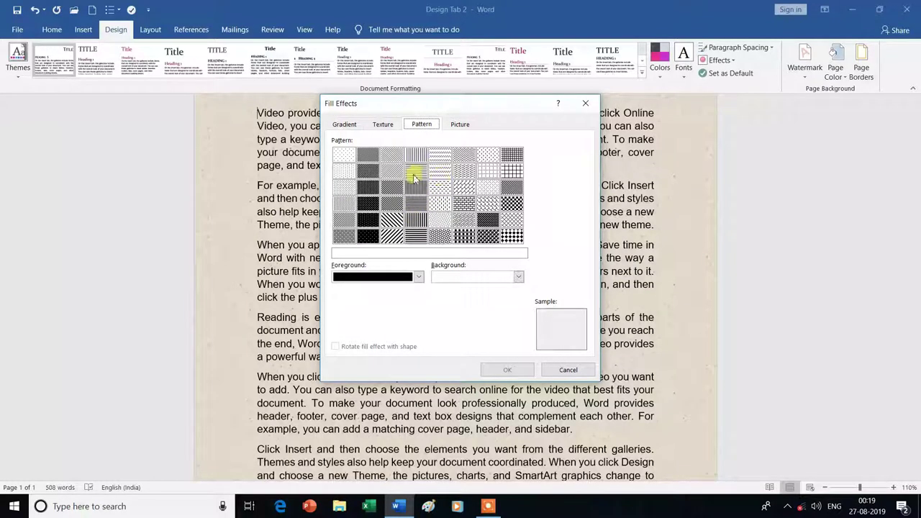
left_click(395, 173)
left_click(508, 370)
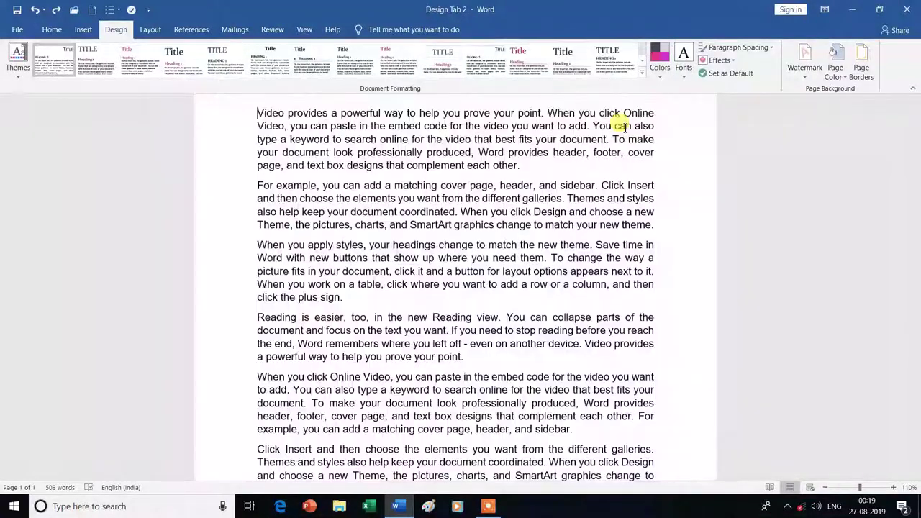
Step: Choose a thin solid line for a paragraph border on the Borders tab
left_click(862, 70)
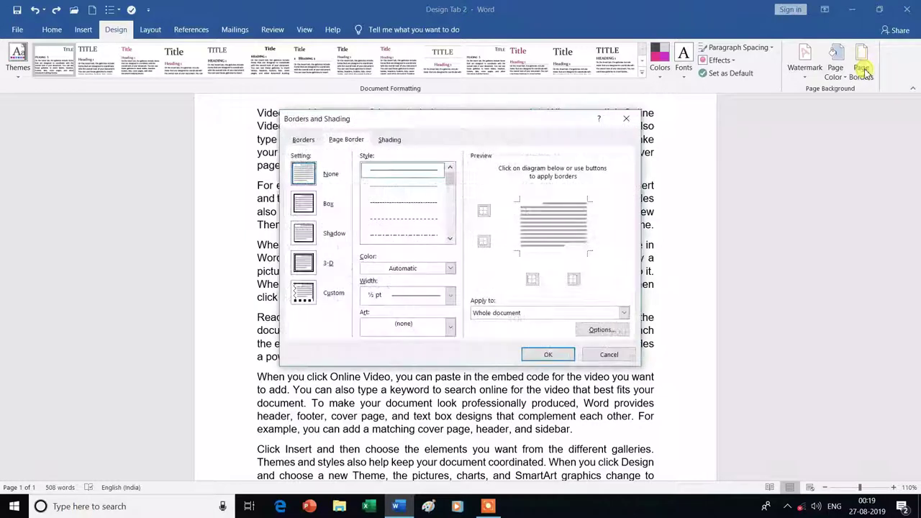
left_click(304, 142)
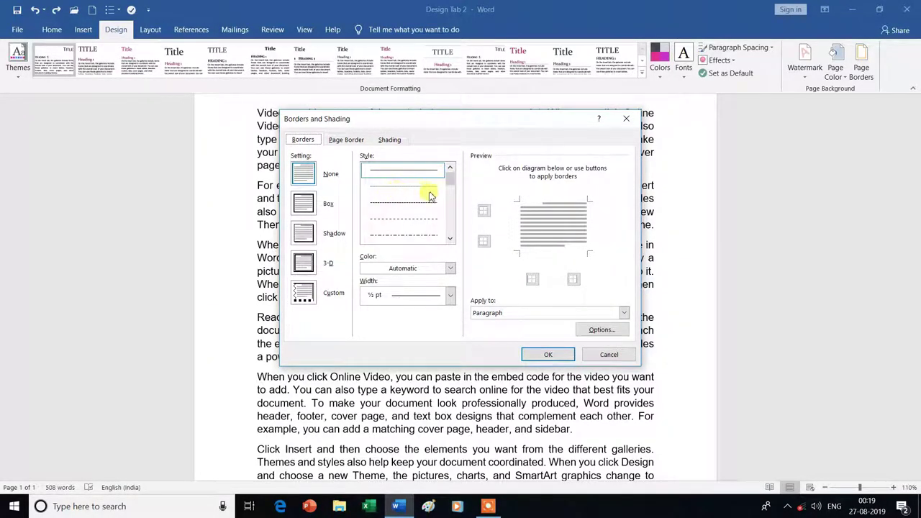
left_click(450, 239)
left_click(449, 240)
left_click(450, 240)
left_click(450, 240)
left_click(450, 240)
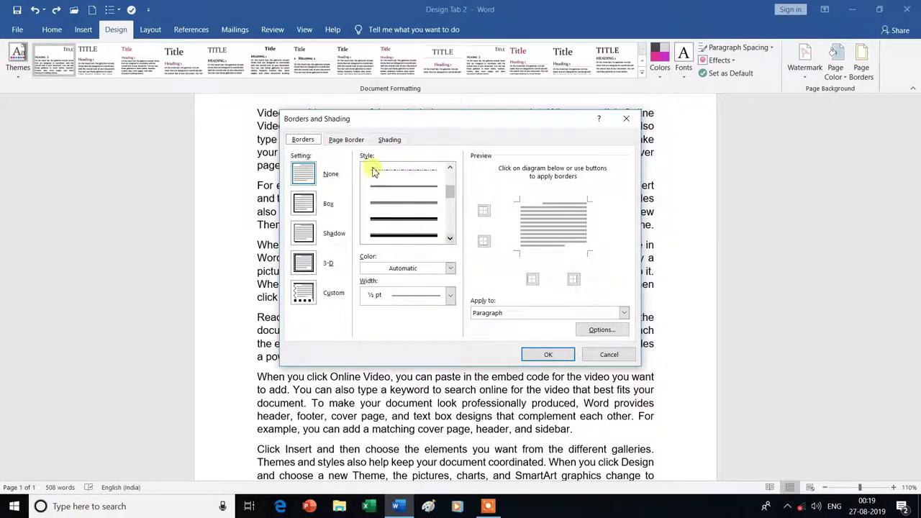
left_click(398, 188)
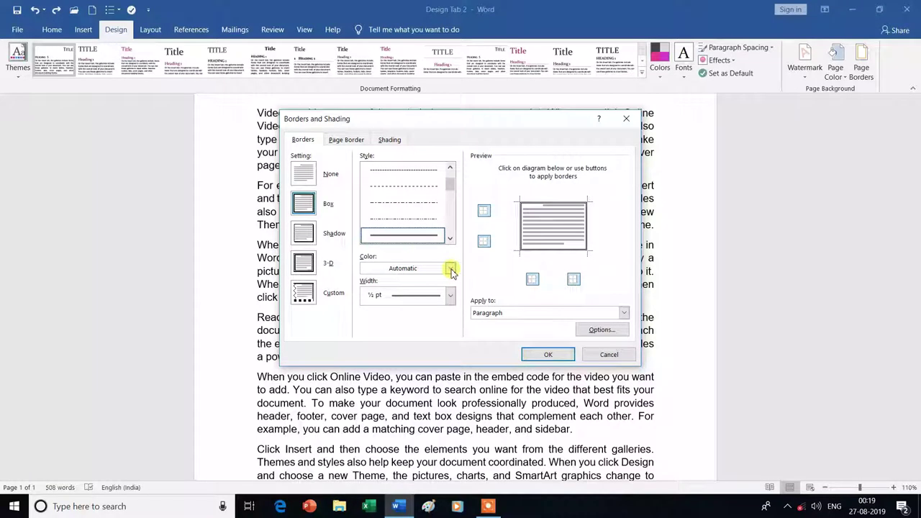
Step: Make the box border light green and apply it to the first paragraph
left_click(451, 269)
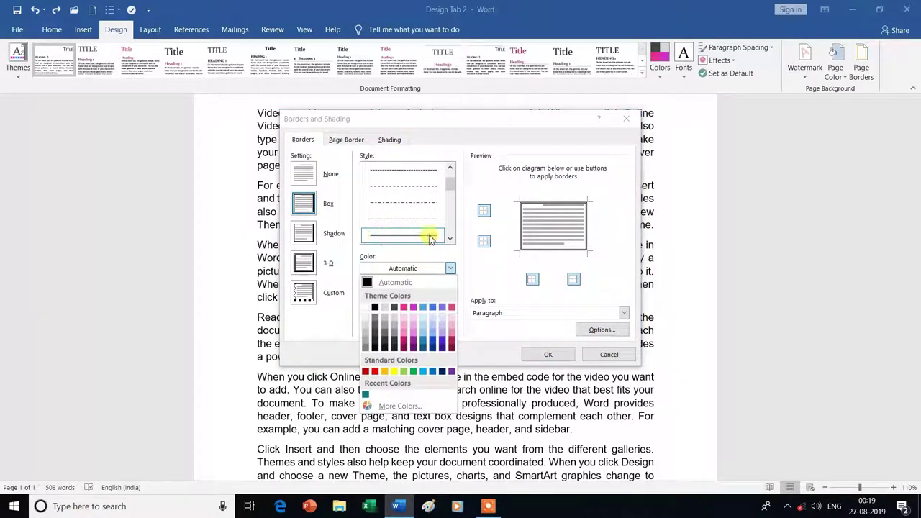
left_click(404, 372)
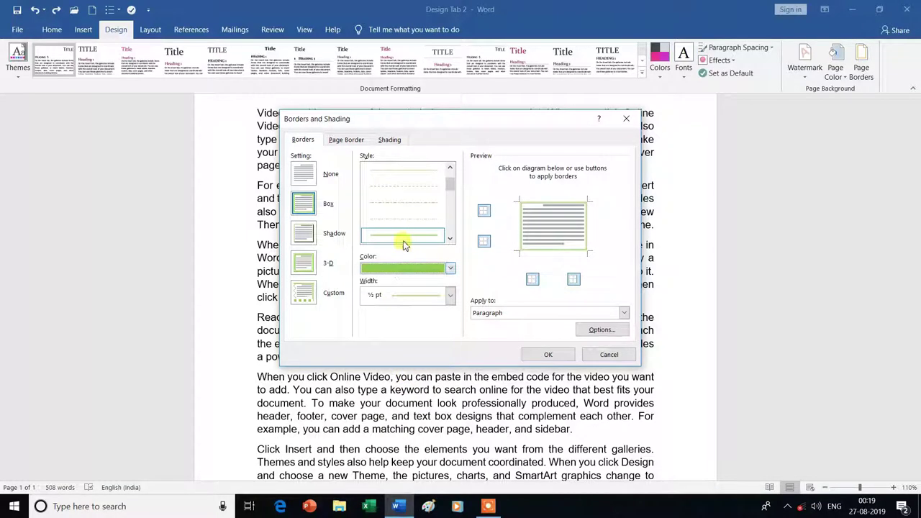
left_click(624, 313)
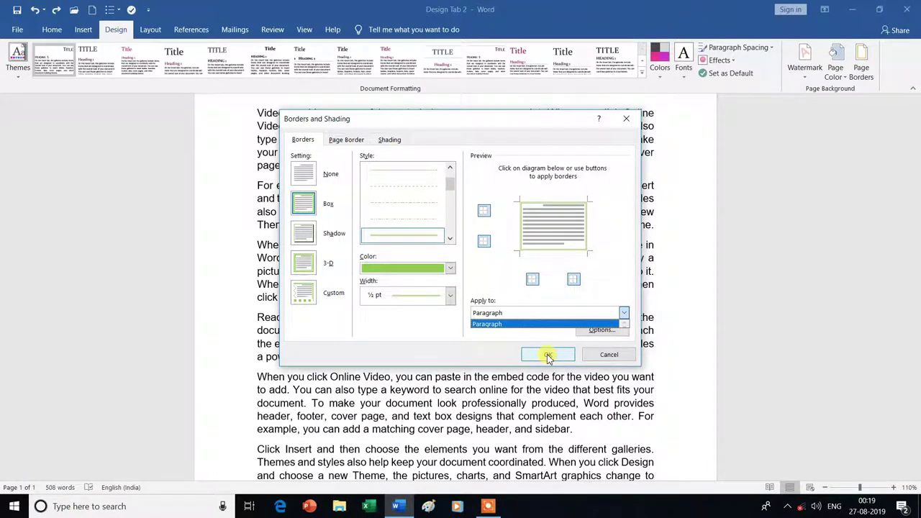
left_click(548, 356)
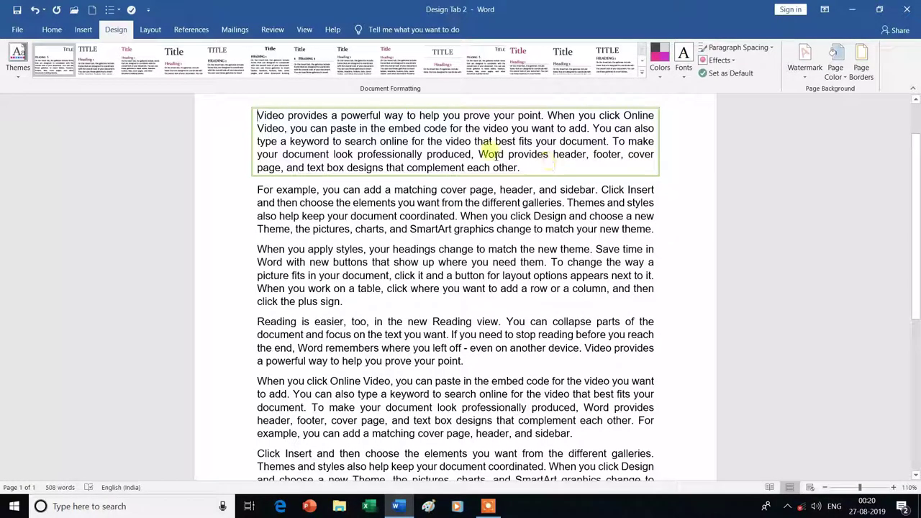
left_click(866, 66)
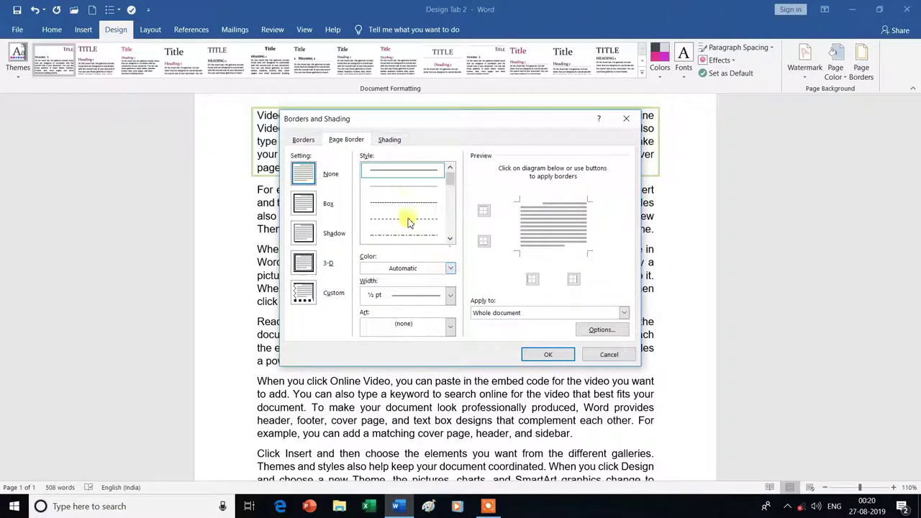
Step: Add a solid green box page border around the whole document
left_click(450, 239)
left_click(451, 239)
left_click(434, 234)
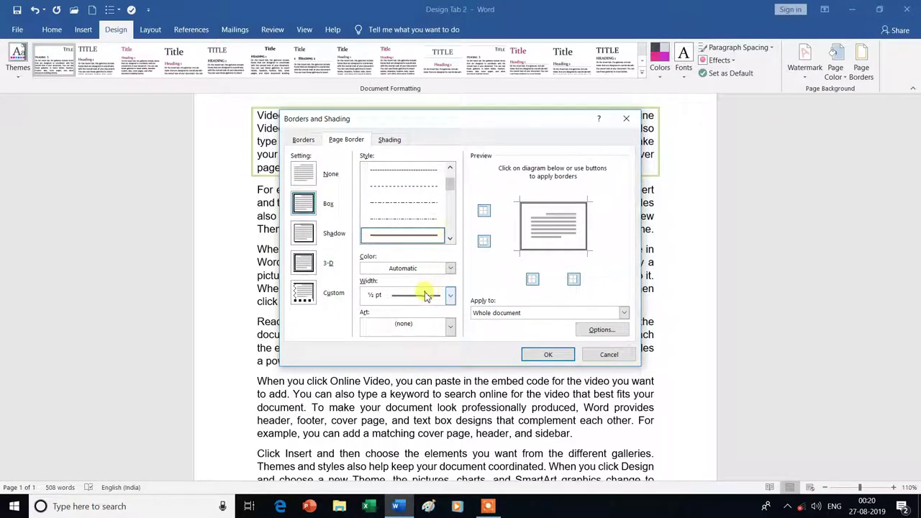
left_click(412, 271)
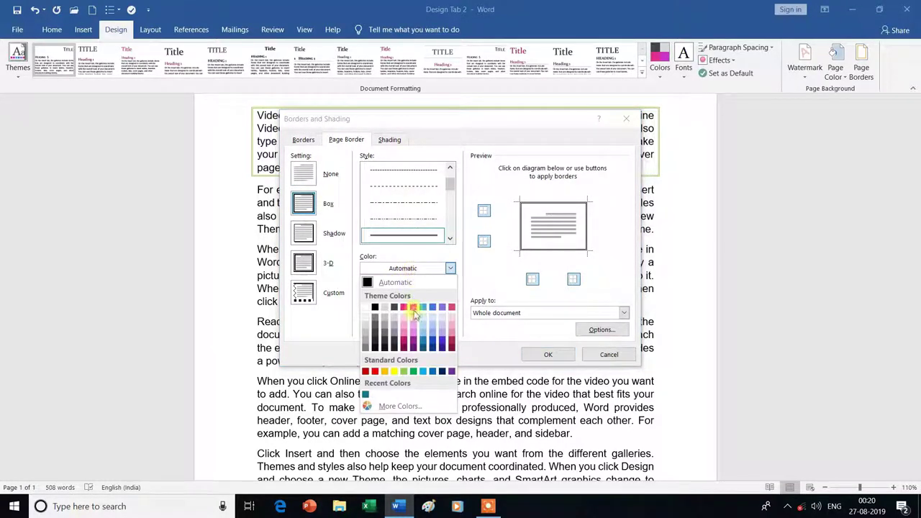
left_click(413, 371)
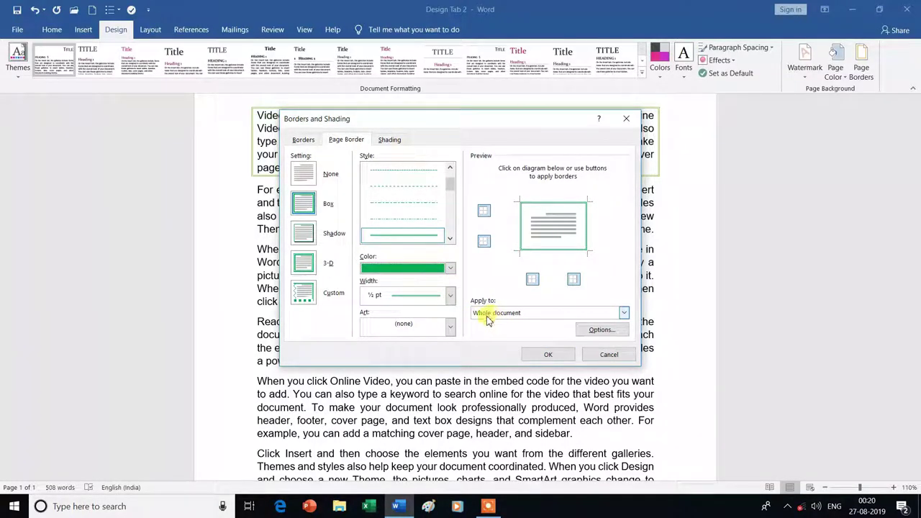
left_click(551, 355)
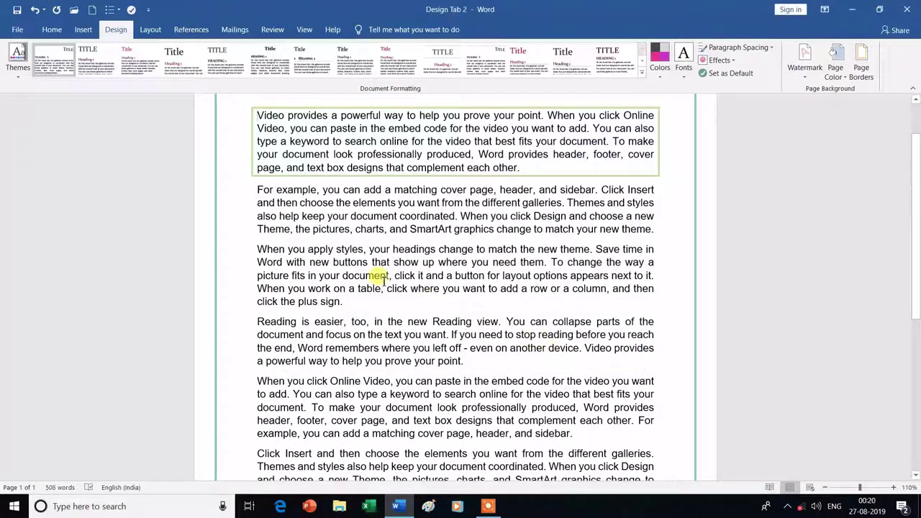
Step: Look over the green page border, then undo it
scroll(238, 298, "down", 1)
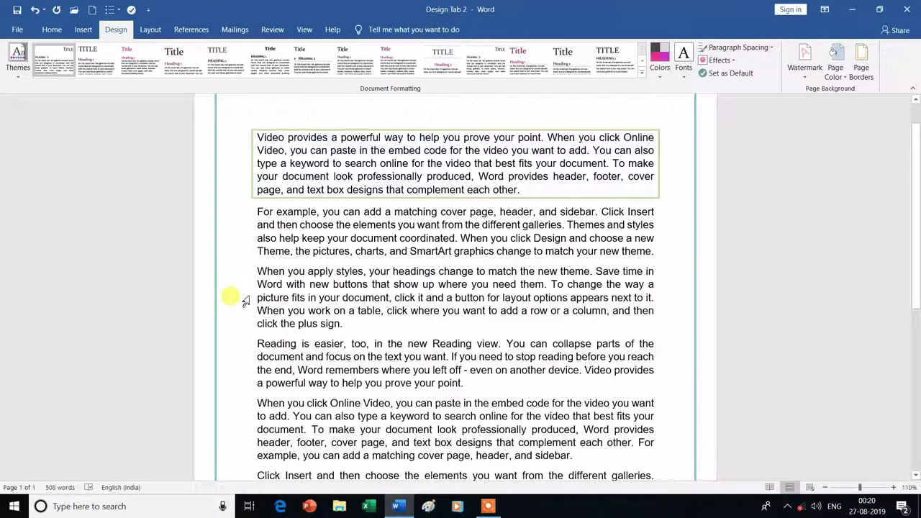
scroll(241, 299, "up", 3)
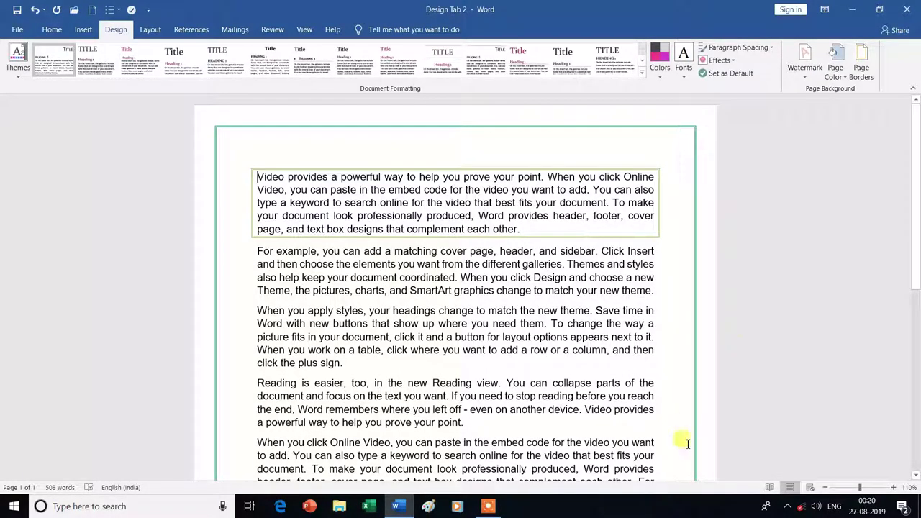
key("ctrl+z")
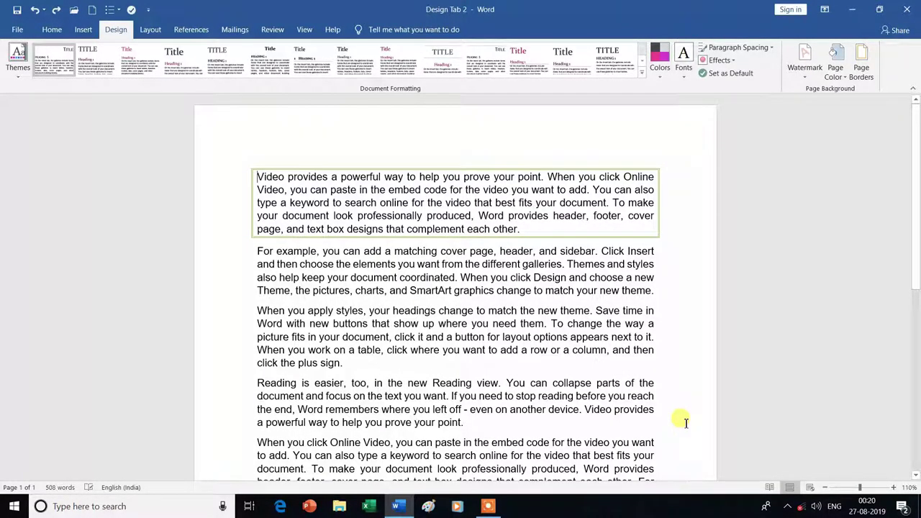
Step: Remove the paragraph's green border and choose a 20 pt pencil art border for the whole document
key("ctrl+z")
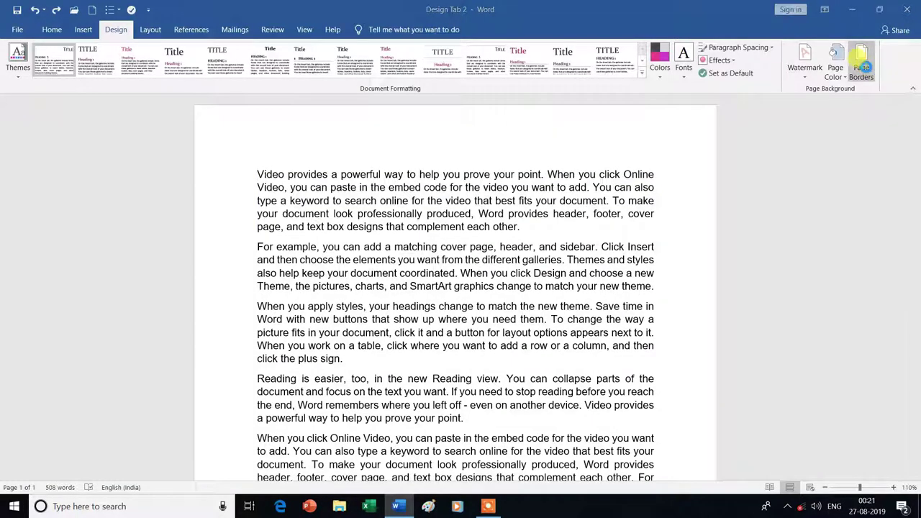
left_click(862, 65)
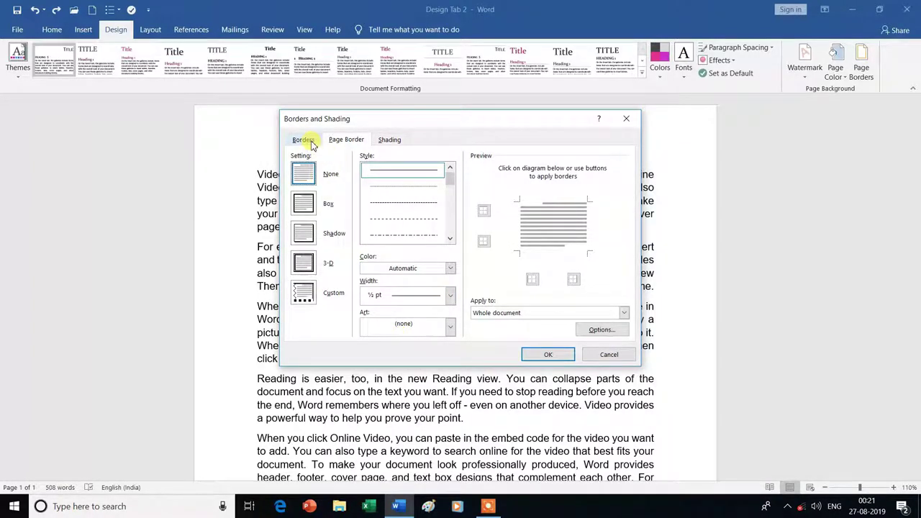
left_click(450, 327)
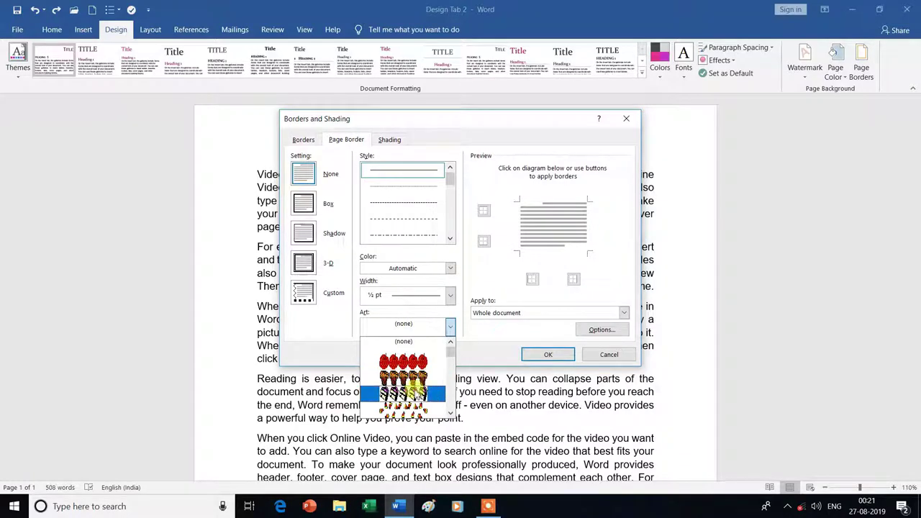
scroll(428, 389, "down", 1)
scroll(425, 390, "down", 1)
scroll(418, 392, "down", 1)
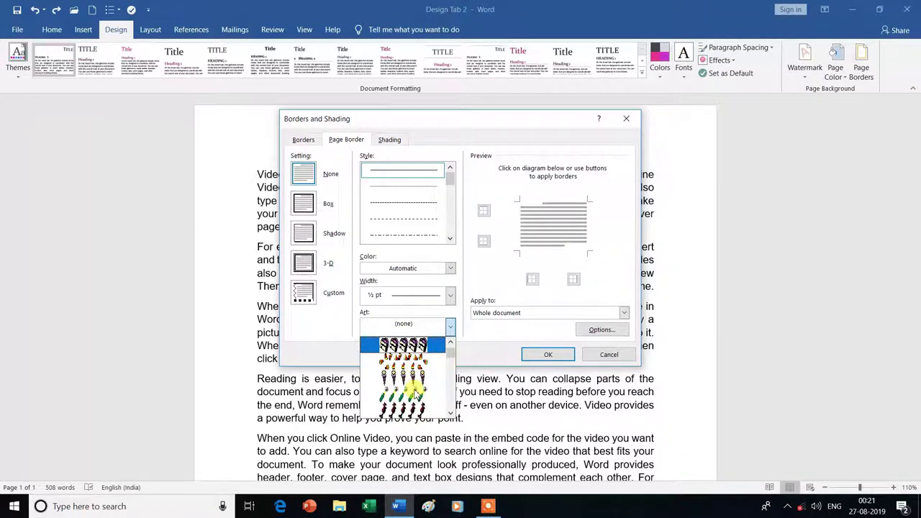
scroll(417, 392, "down", 1)
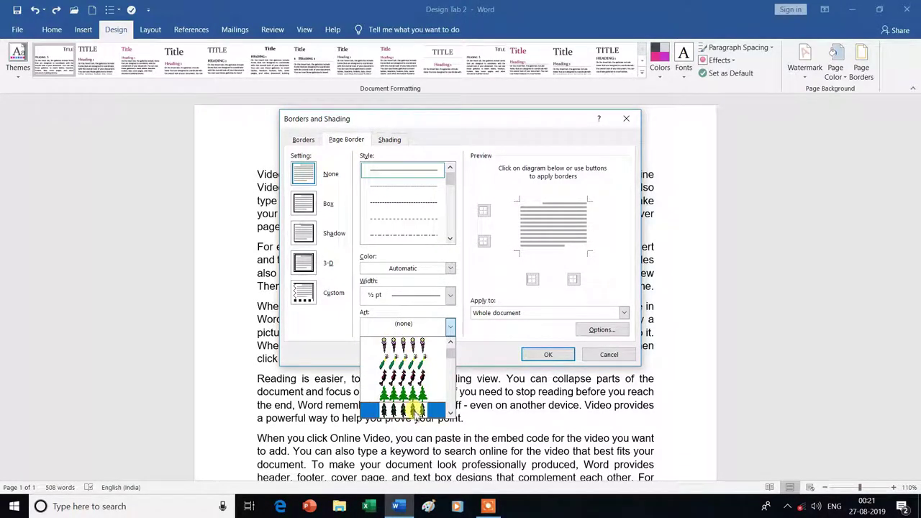
scroll(416, 412, "down", 1)
scroll(416, 411, "down", 1)
scroll(417, 412, "down", 1)
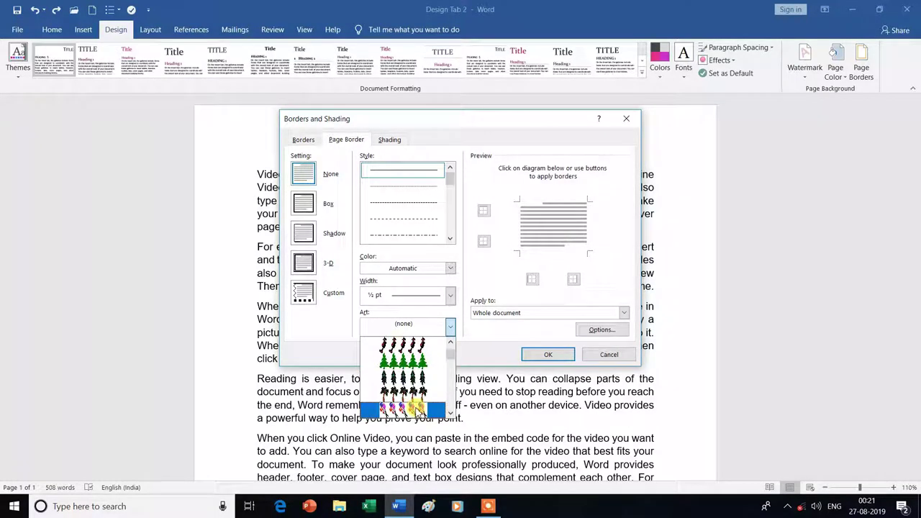
left_click(416, 409)
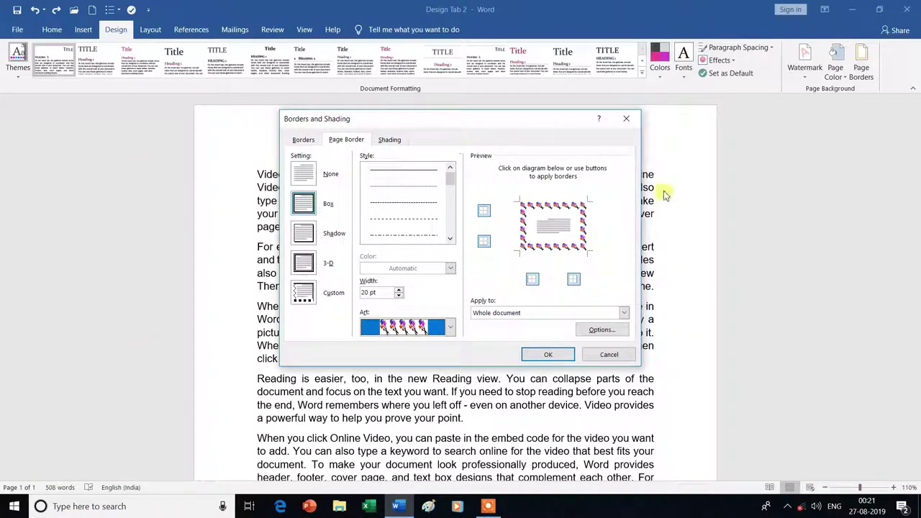
left_click(548, 357)
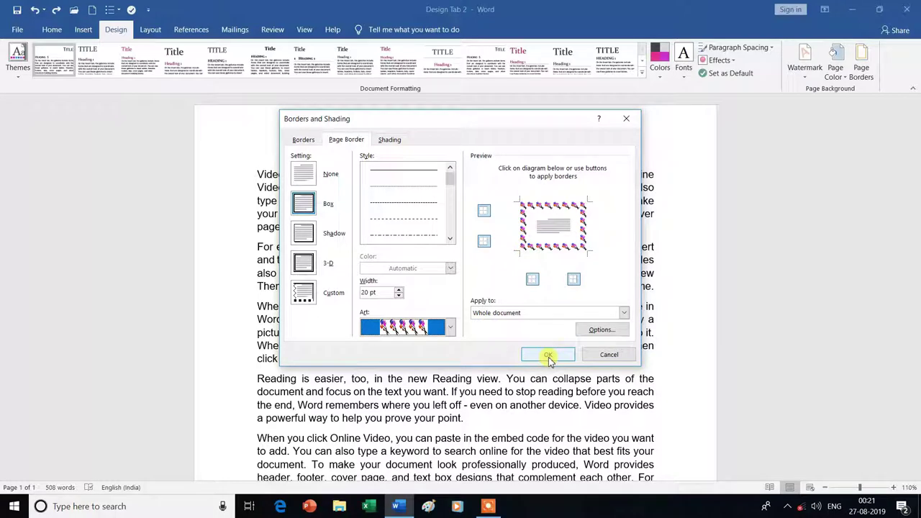